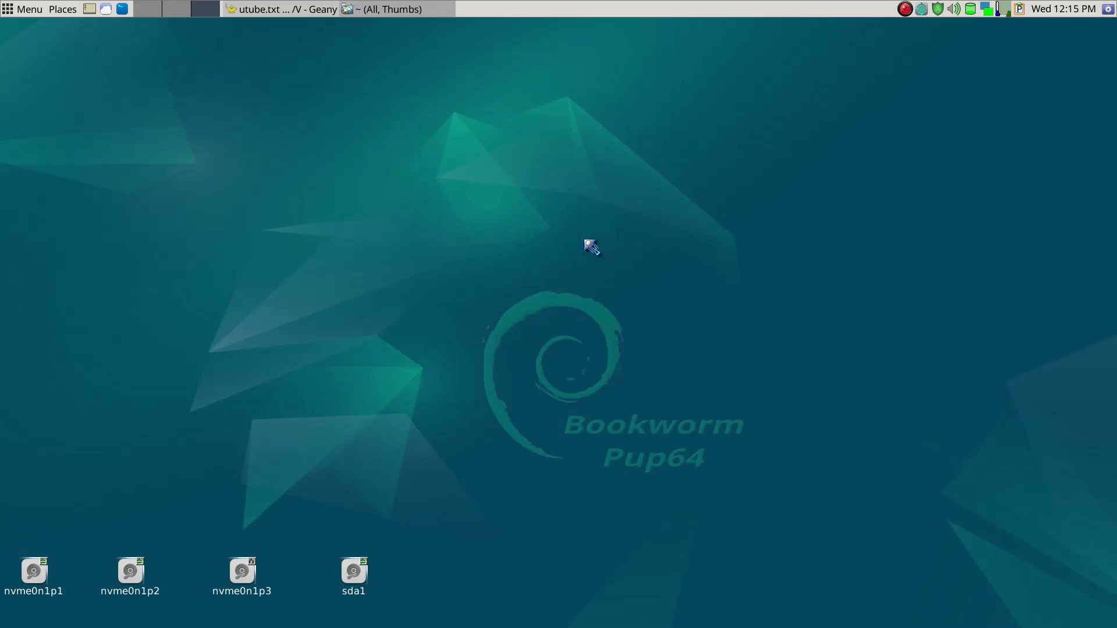
Step: Bring back the file manager and editor windows and close the path entry bar in the home folder window
key(super+d)
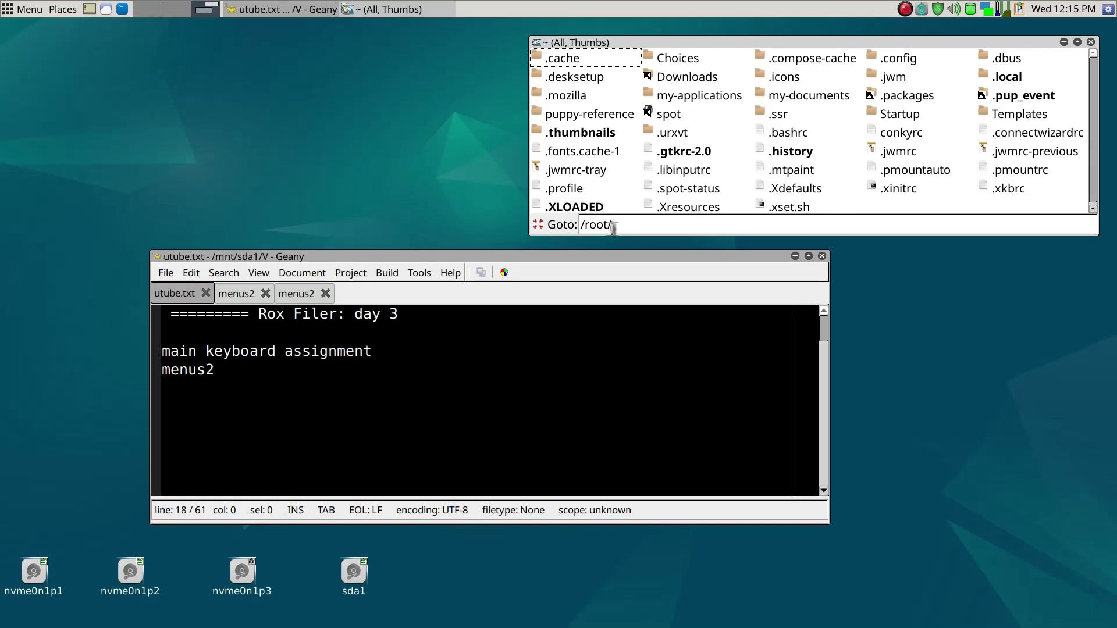
click(631, 224)
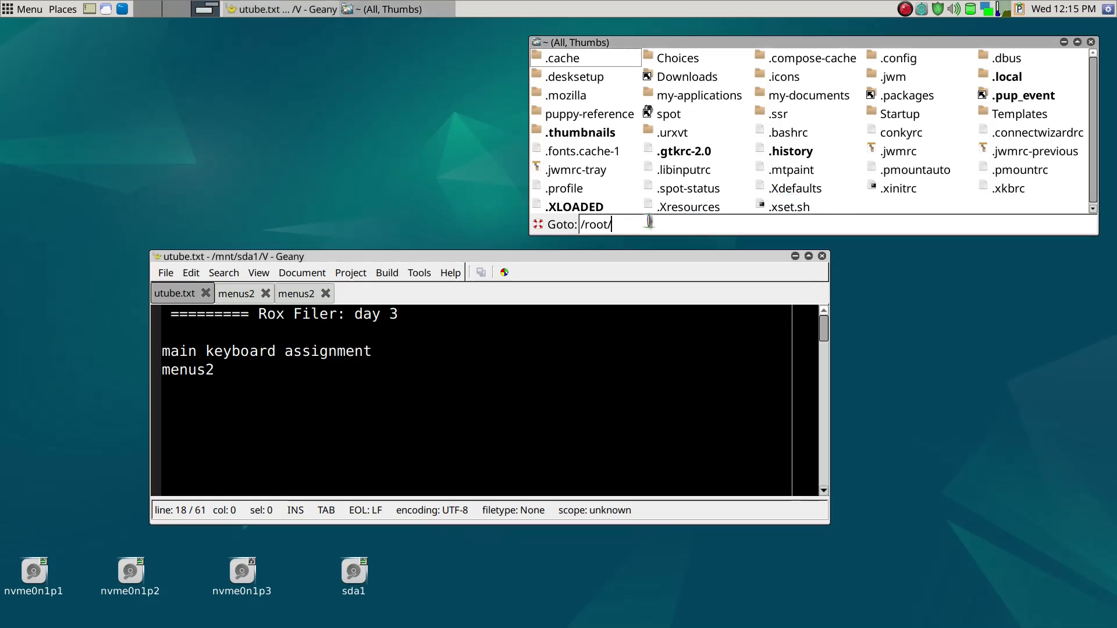
key(Escape)
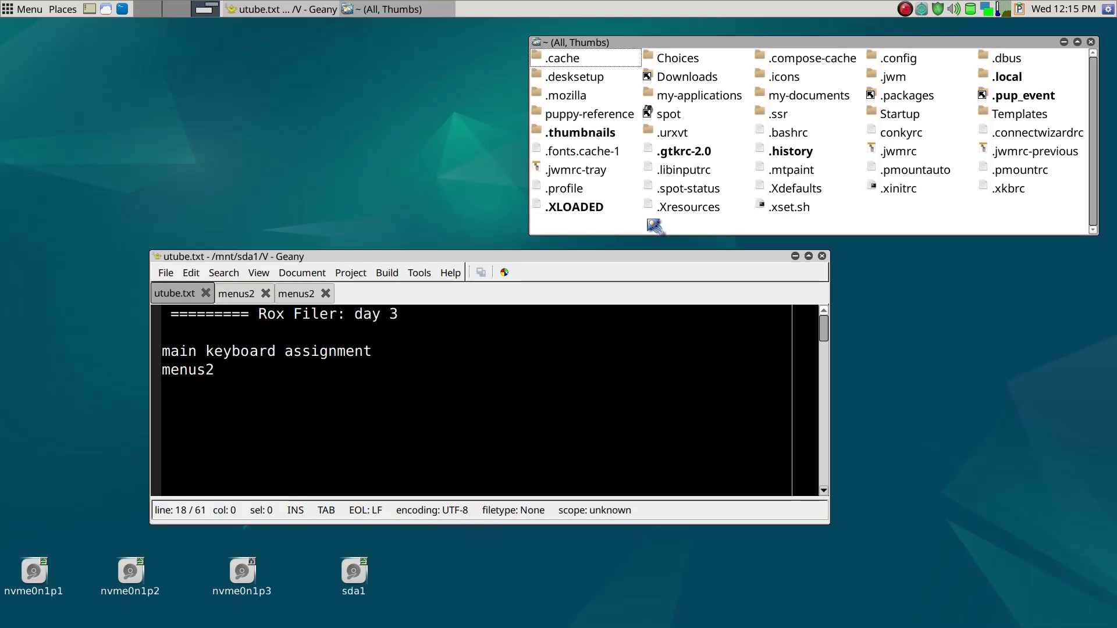
Step: Toggle the home folder's hidden files off and on again, and look over the file manager's command menu
key(ctrl+h)
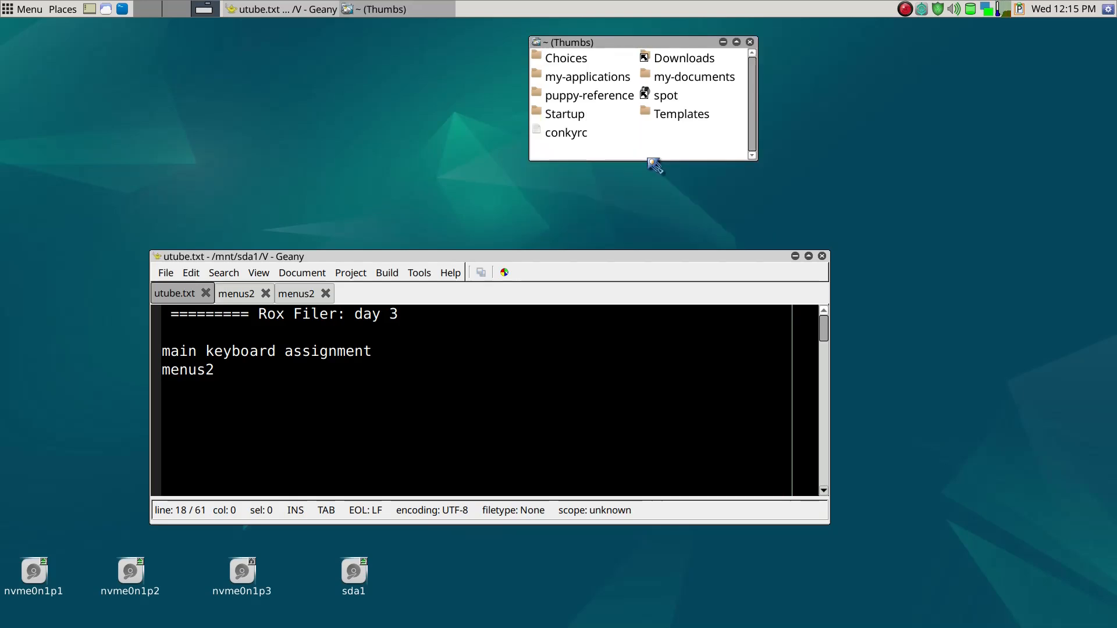
key(ctrl+h)
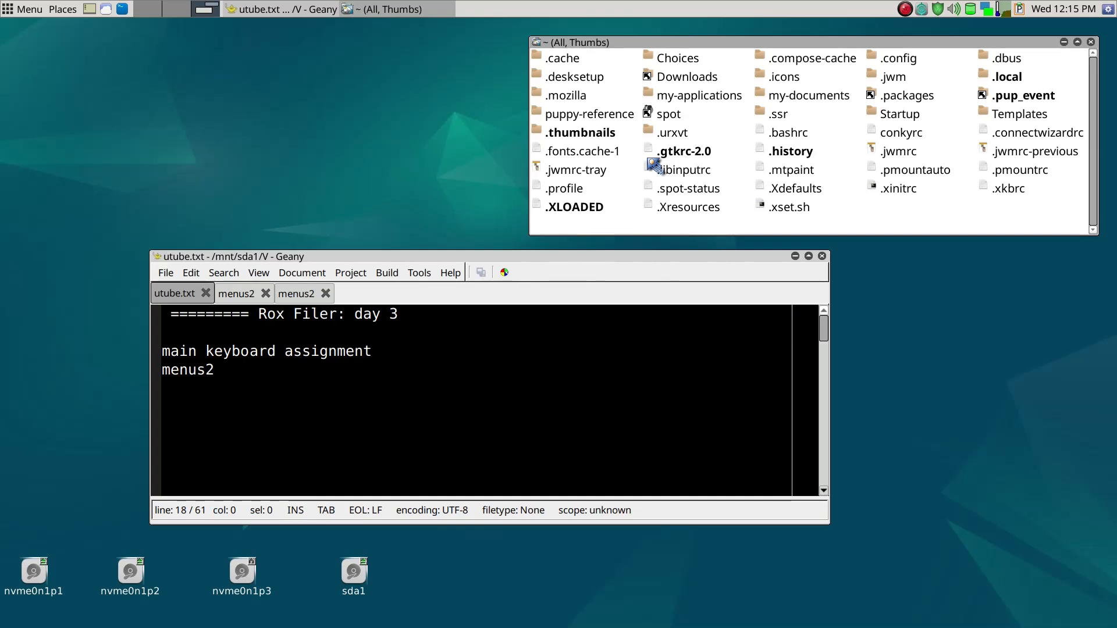
right_click(863, 212)
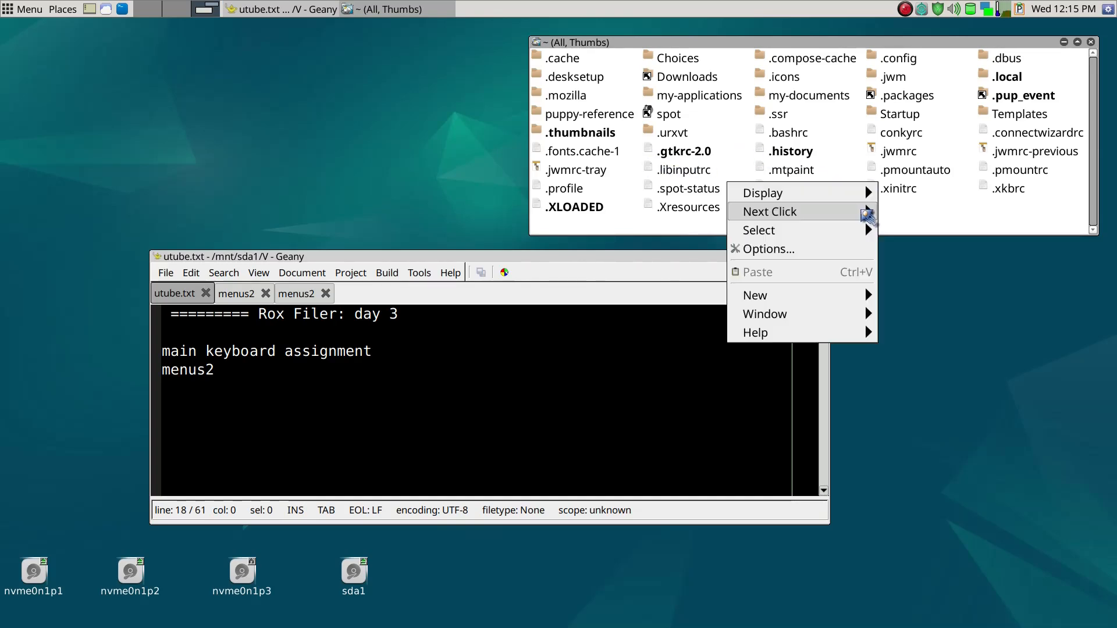
mouse_move(863, 213)
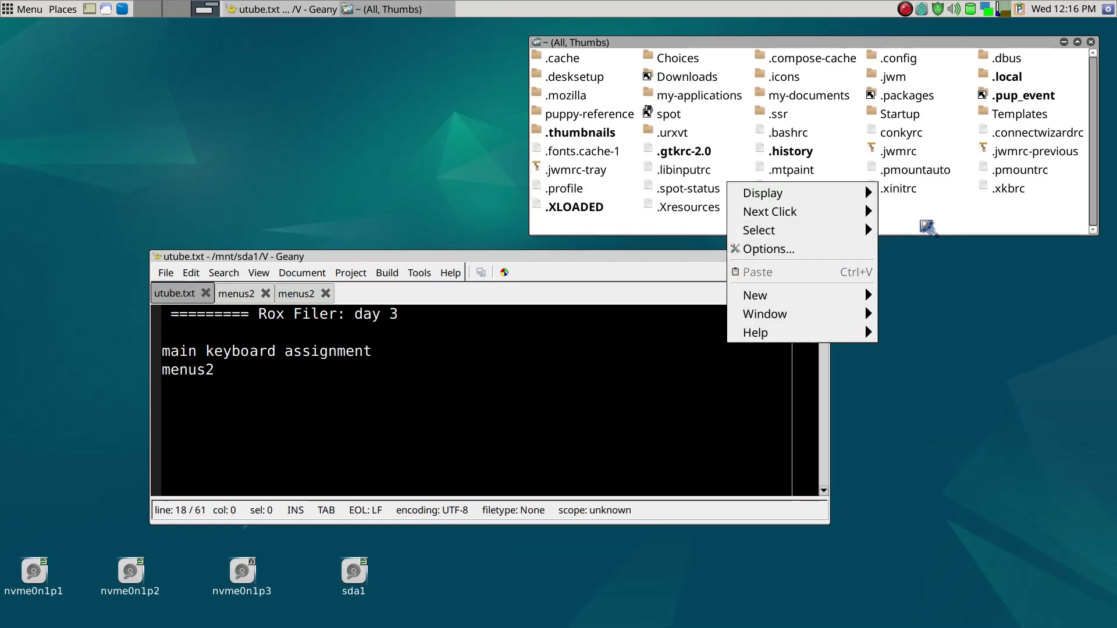
click(922, 223)
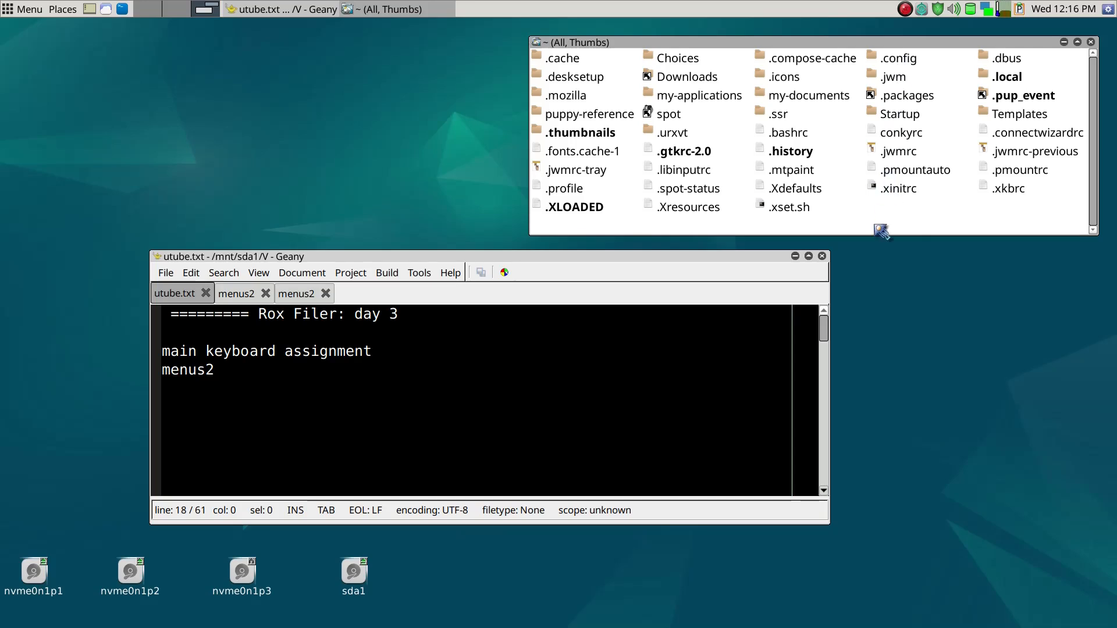
Step: Show the path entry bar, go to /root/.config/rox.sourceforge.net/ROX-Filer and open its menus2 file in Geany
key(slash)
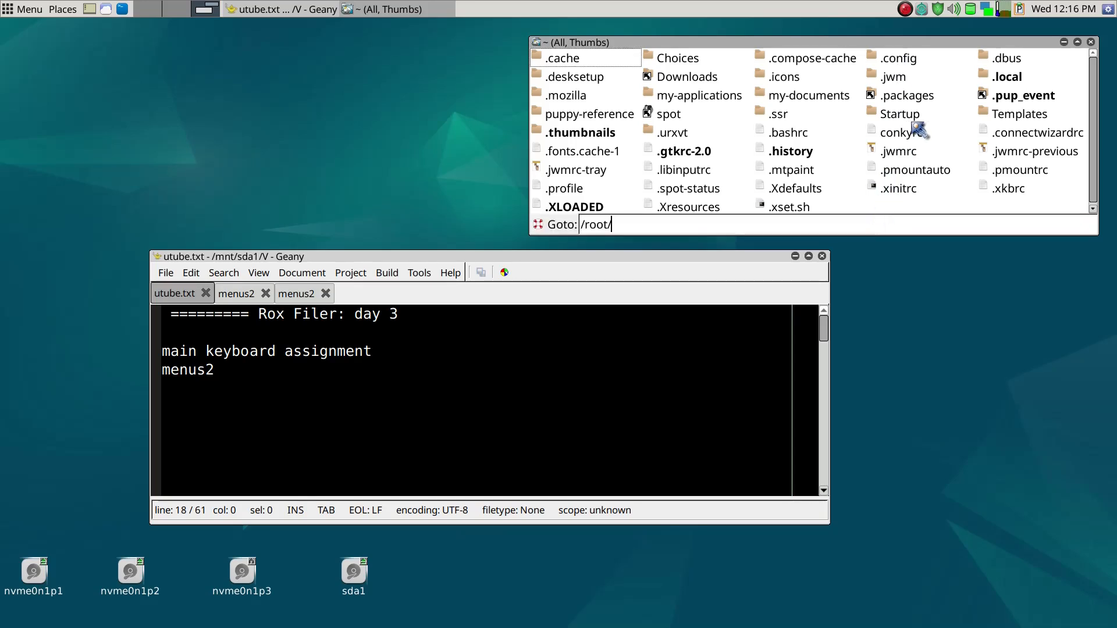
click(909, 61)
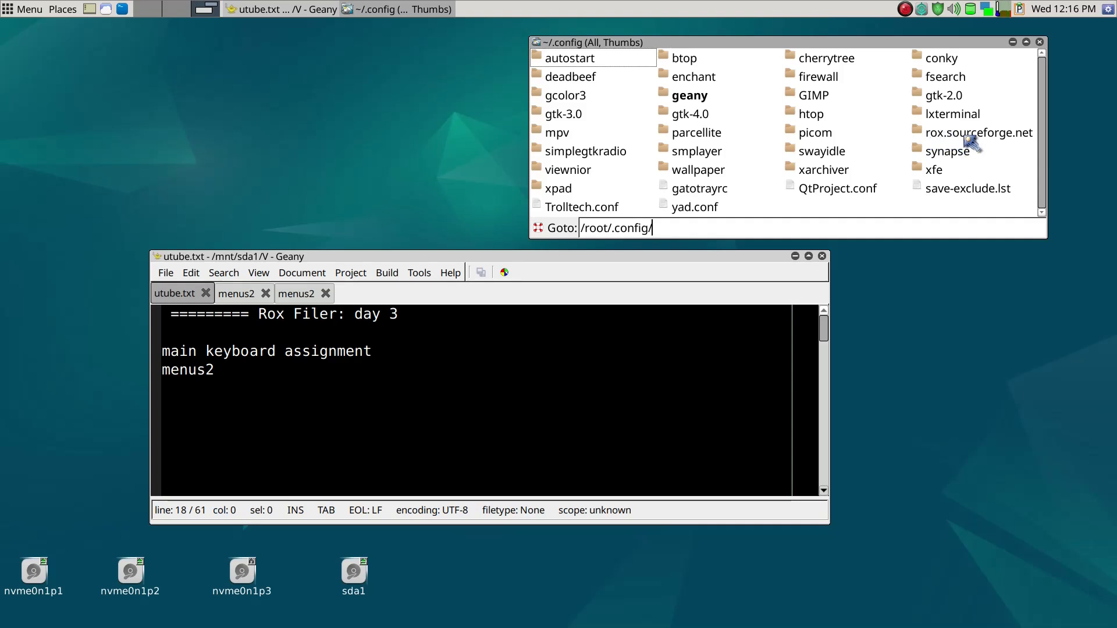
click(1007, 137)
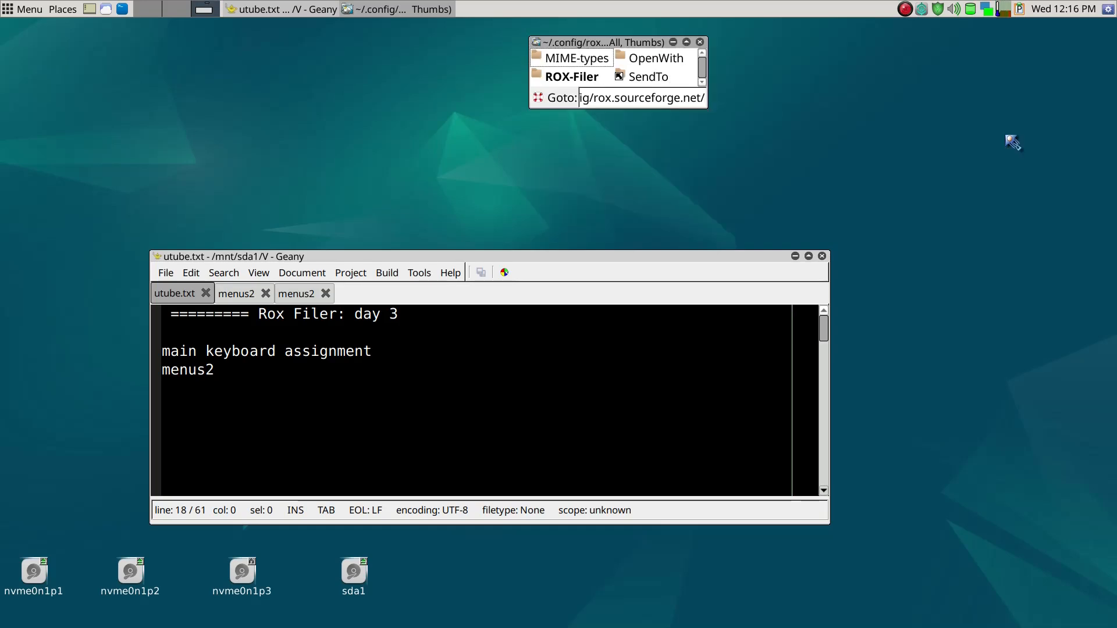
click(582, 80)
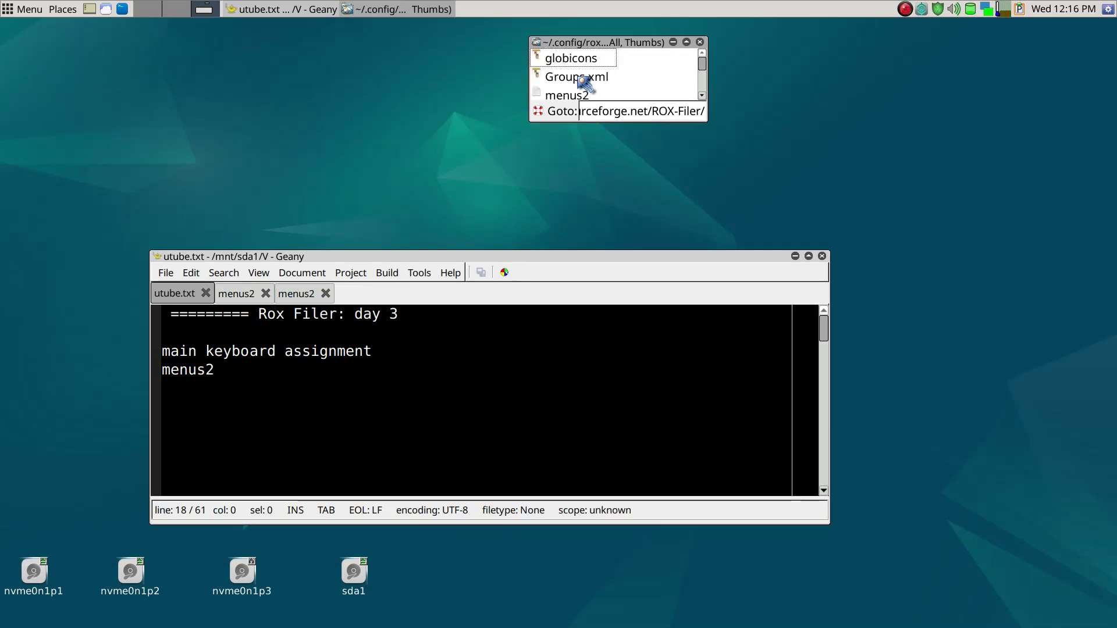
scroll(614, 88, down, 1)
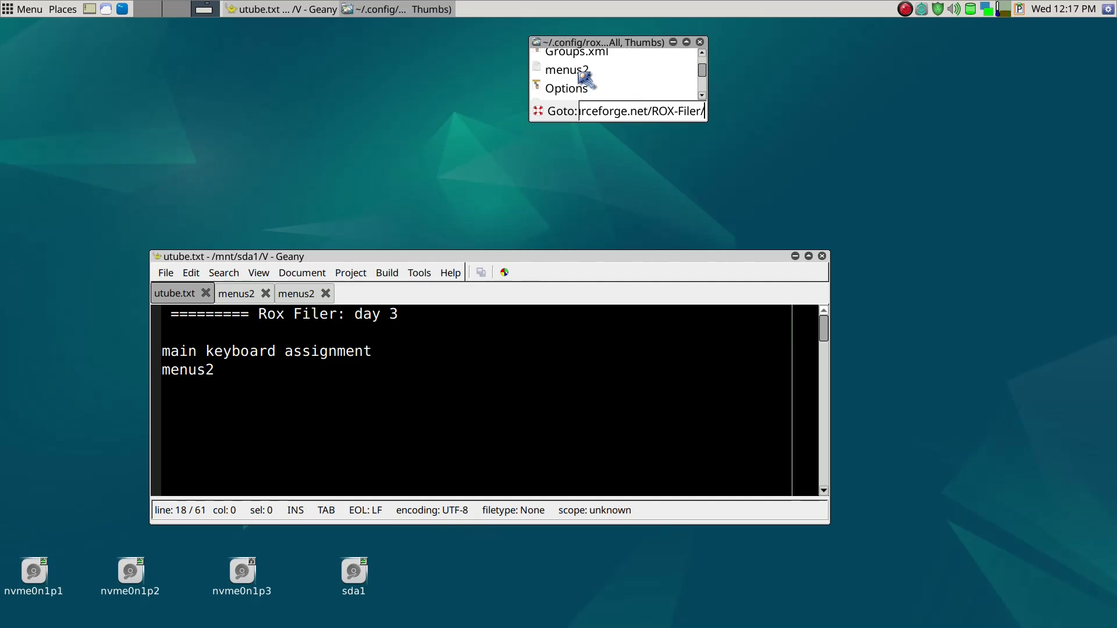
drag(582, 72, 406, 398)
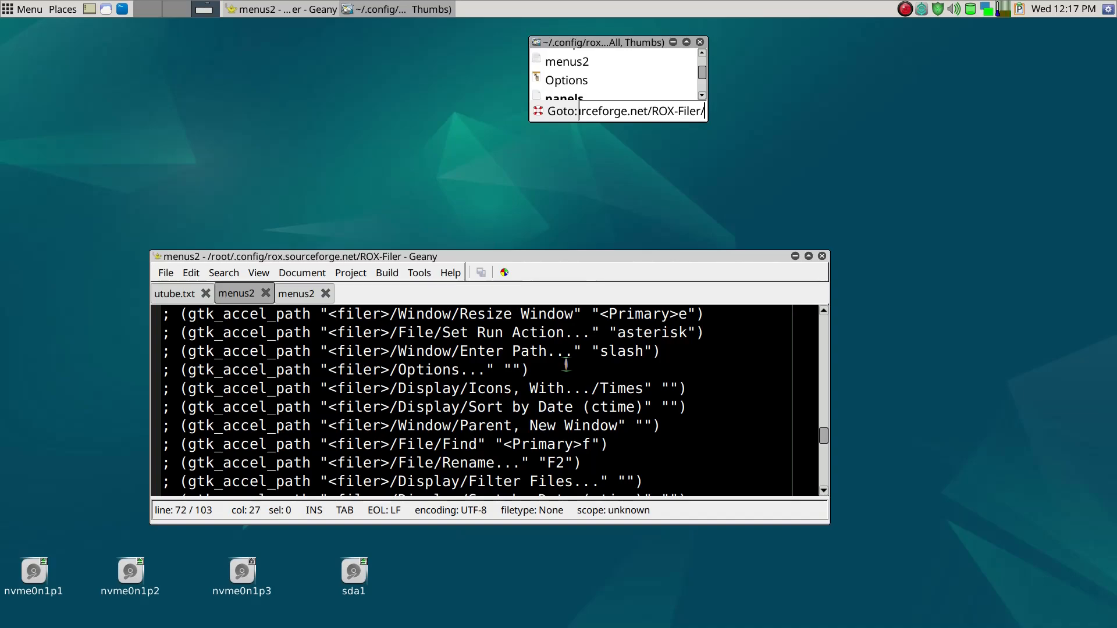
Step: Maximize the ROX-Filer folder window and the Geany window showing menus2
key(alt+F10)
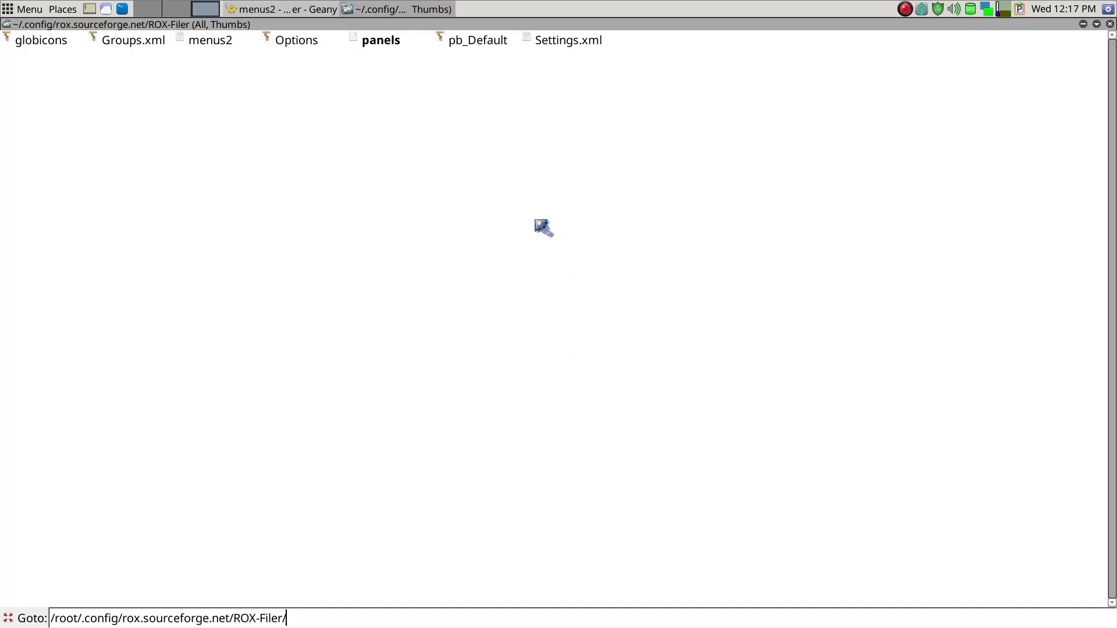
key(alt+Tab)
key(alt+Up)
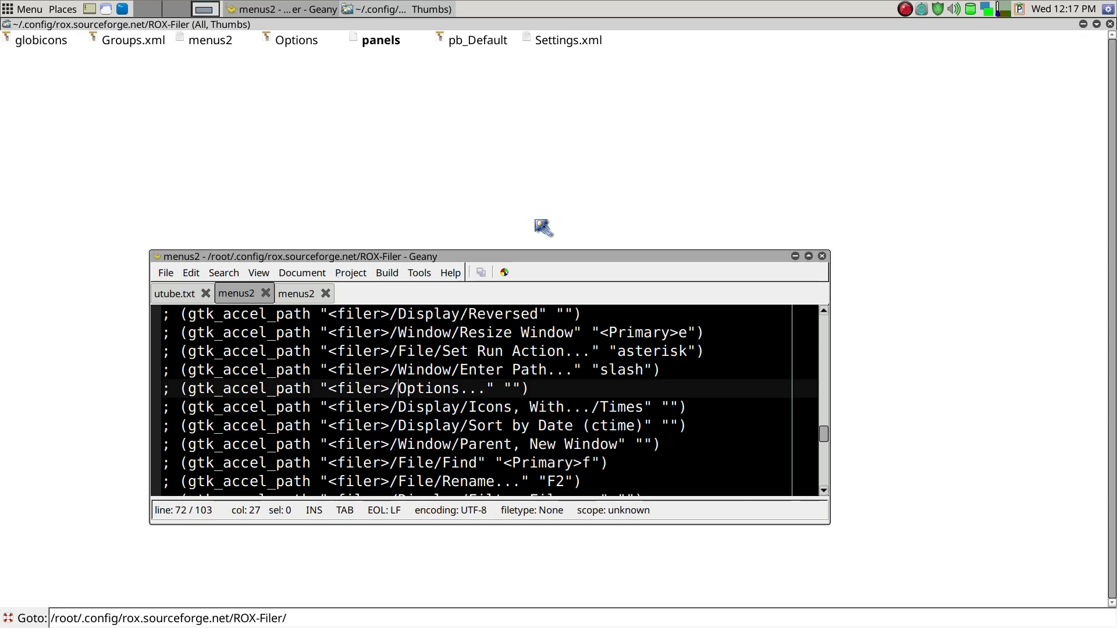
key(alt+F10)
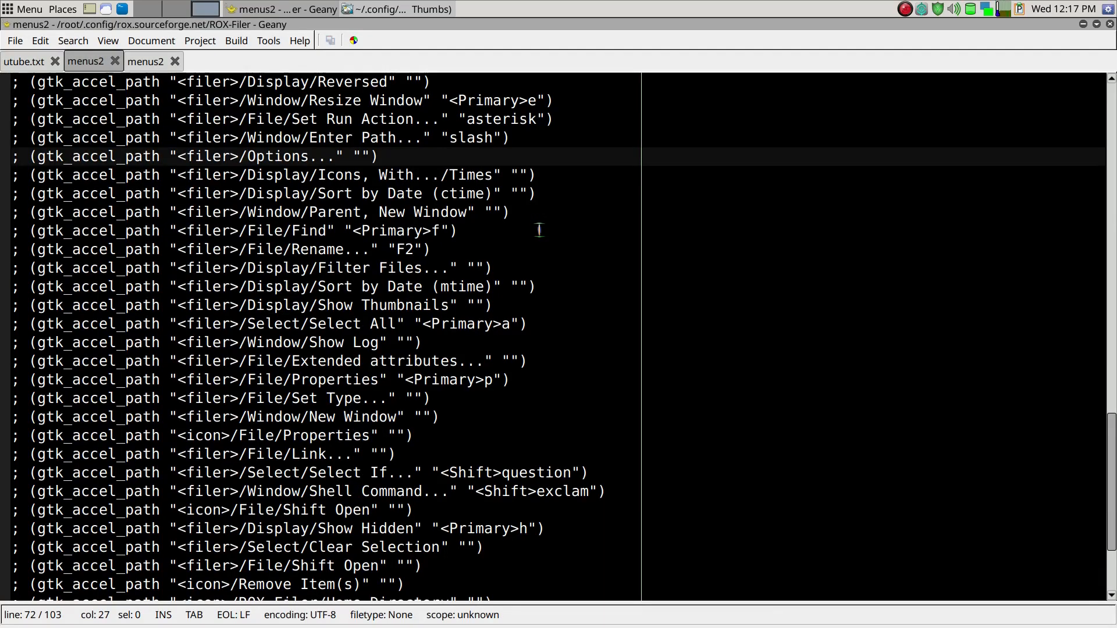
Step: Find "options" in menus2 and uncomment the "<filer>/Options..." line by removing its leading semicolon and space
scroll(599, 189, up, 3)
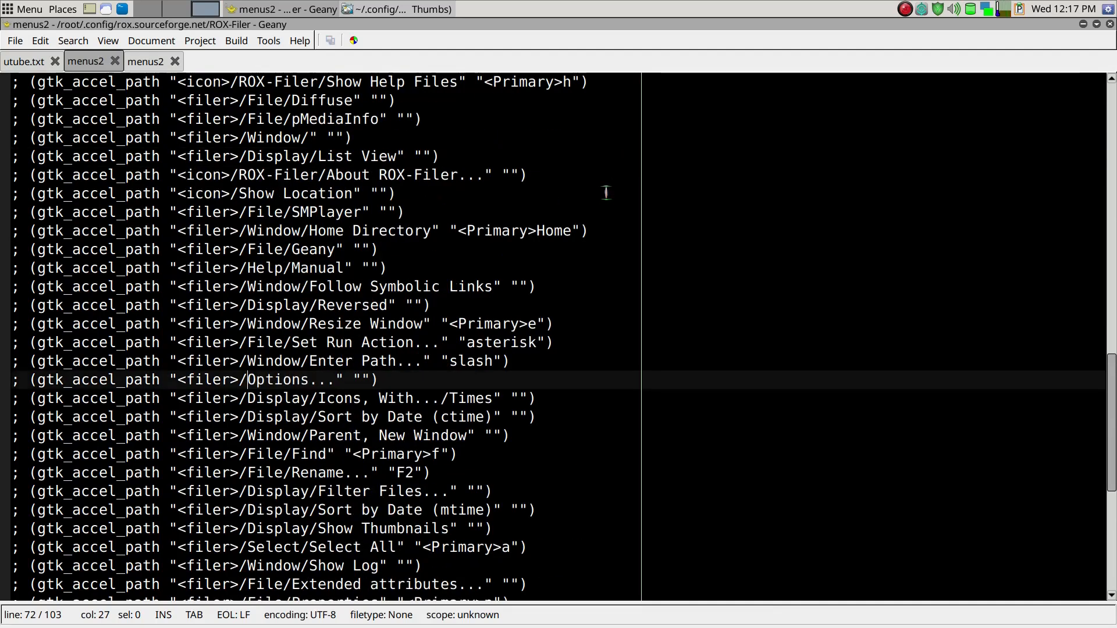
scroll(541, 199, down, 2)
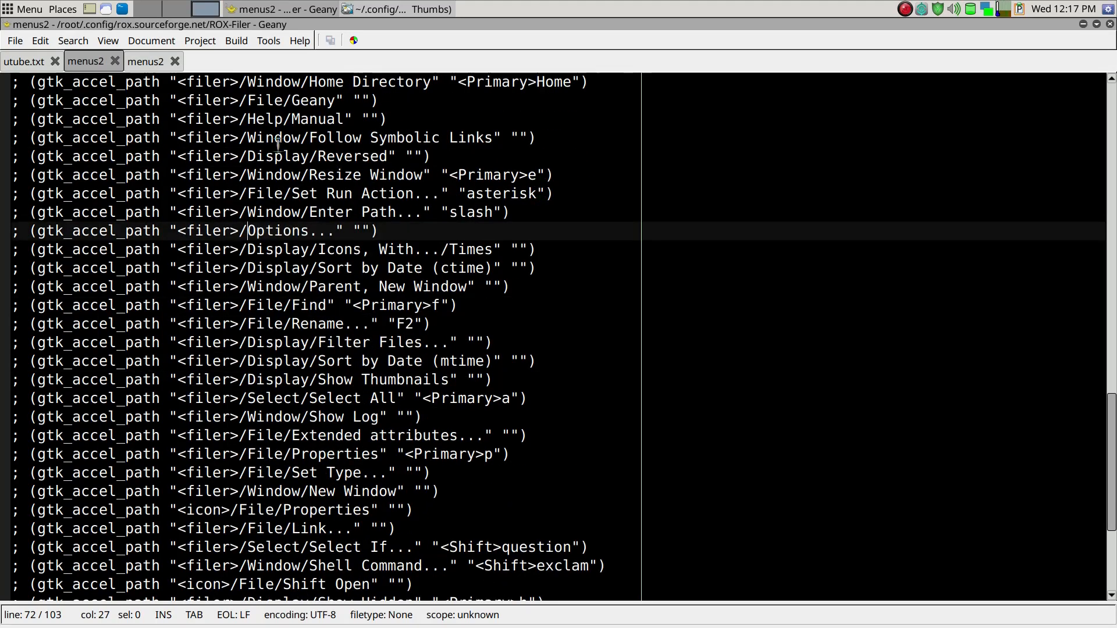
click(390, 233)
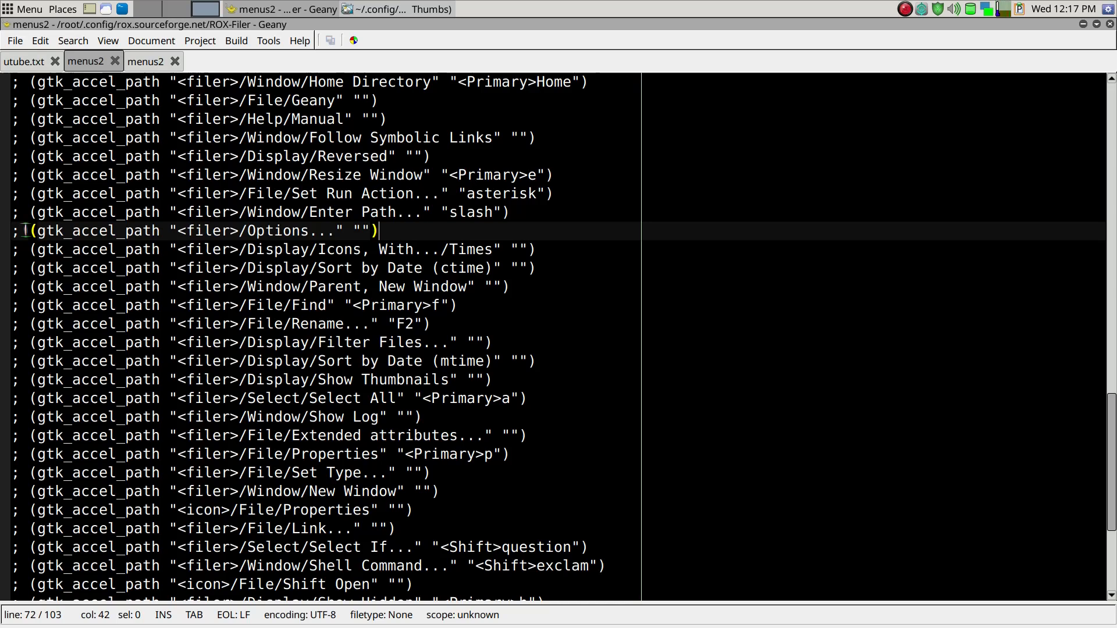
key(Home)
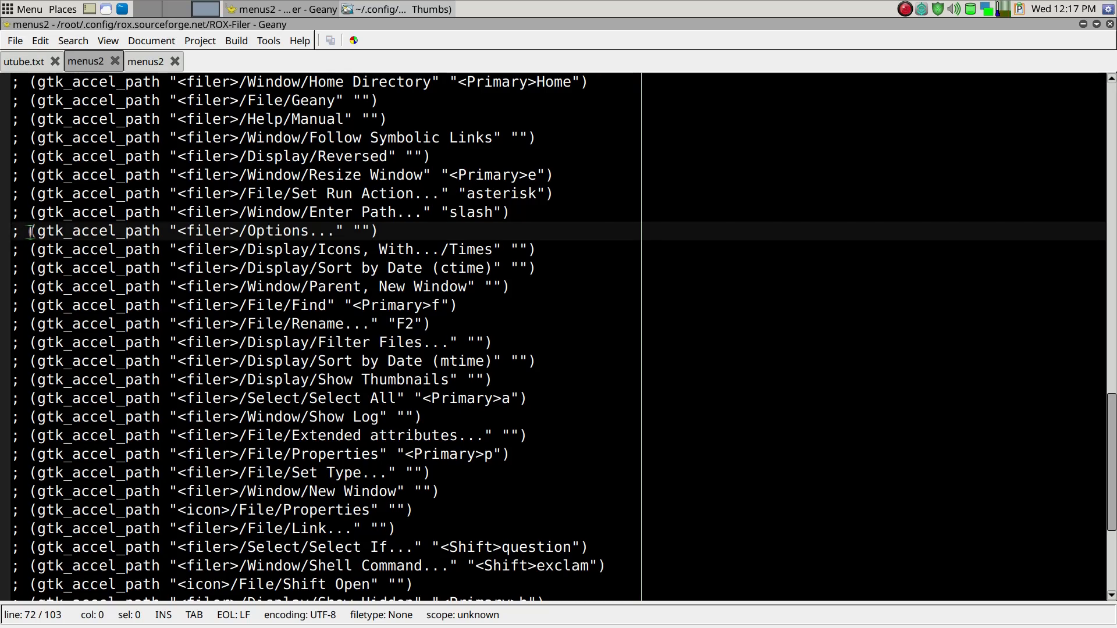
key(ctrl+f)
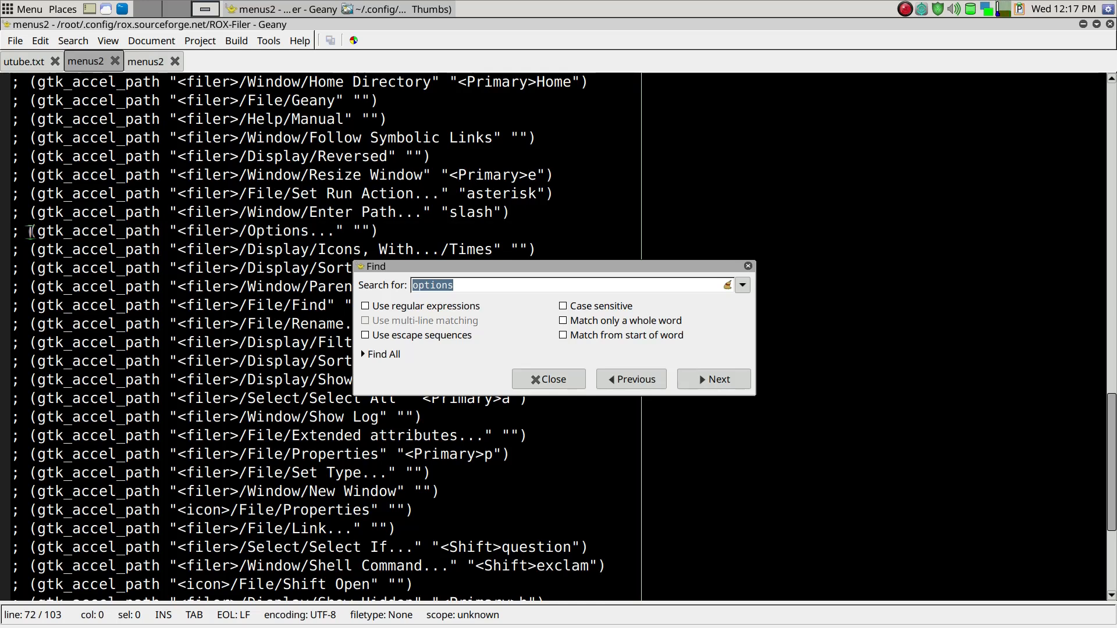
text(options)
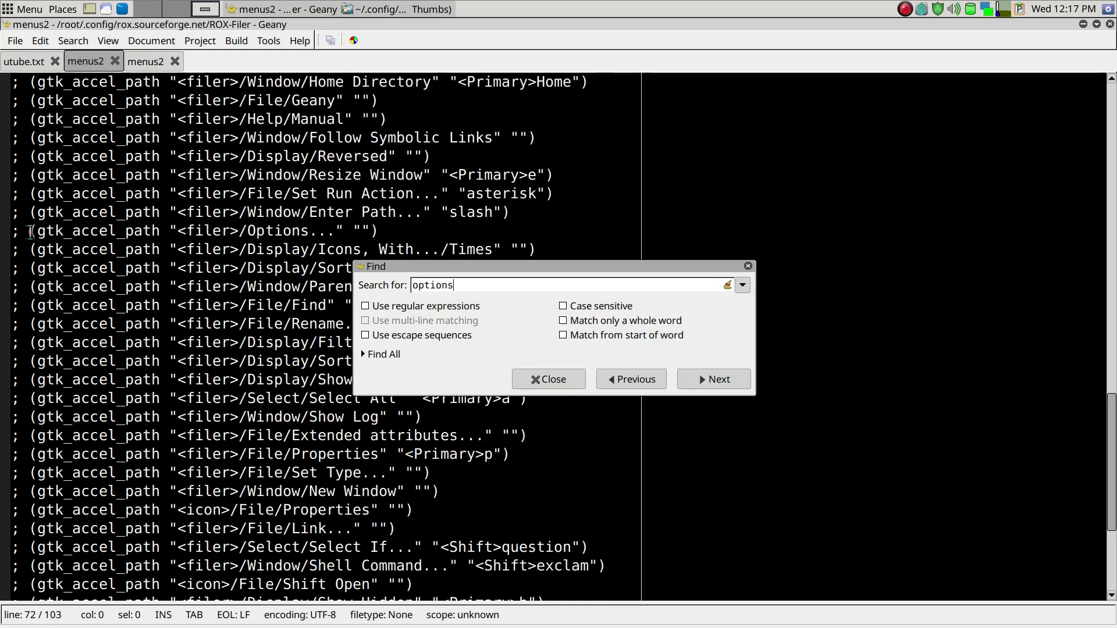
key(Return)
key(Escape)
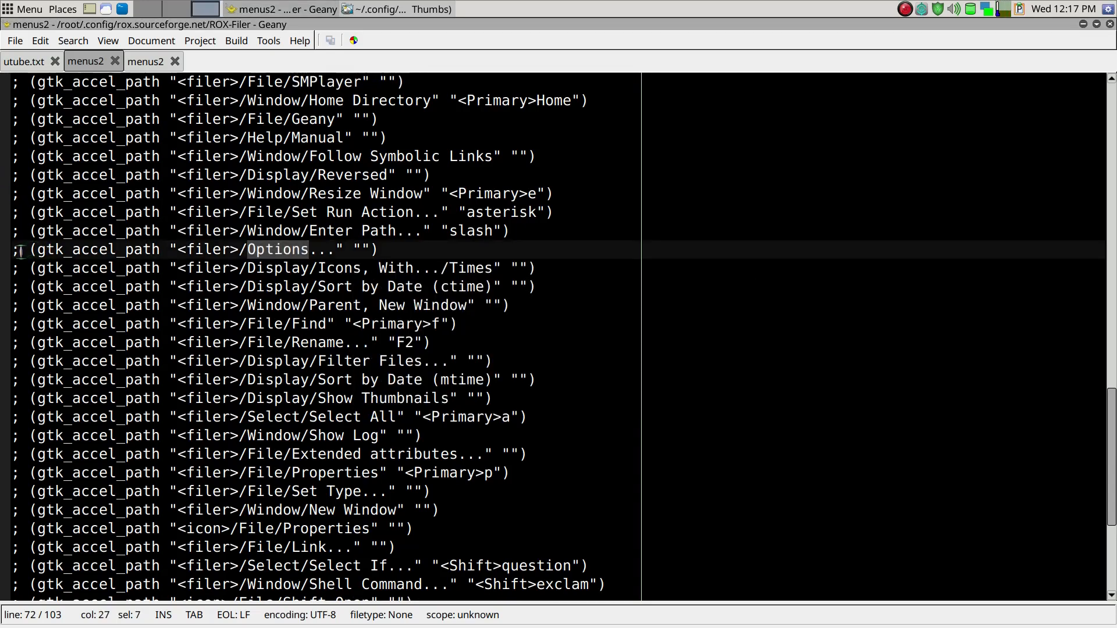
click(19, 252)
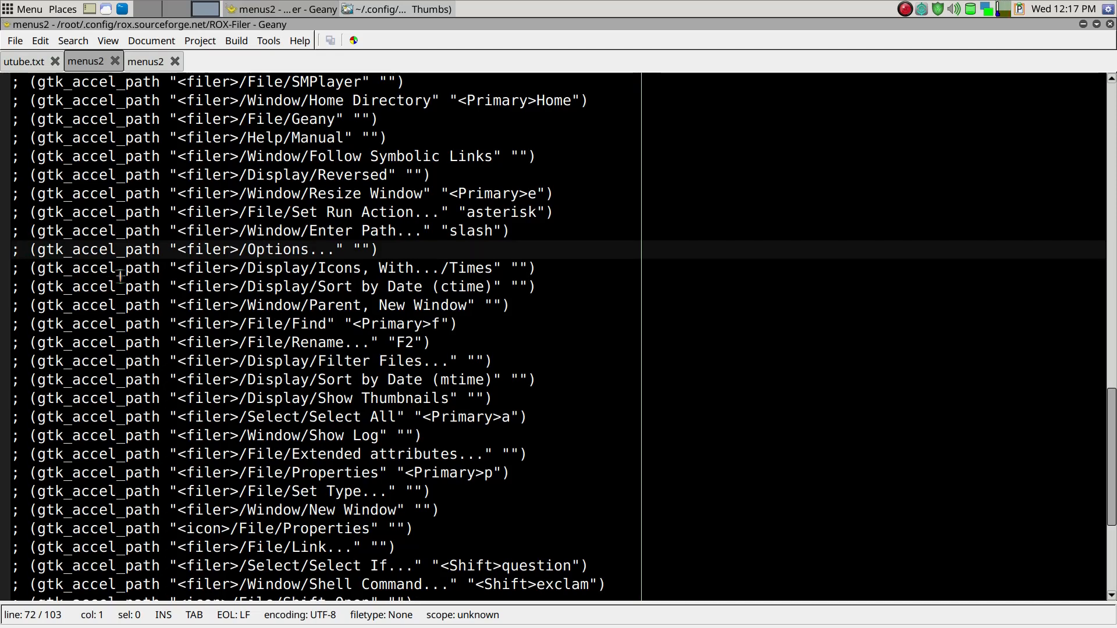
key(BackSpace)
key(Delete)
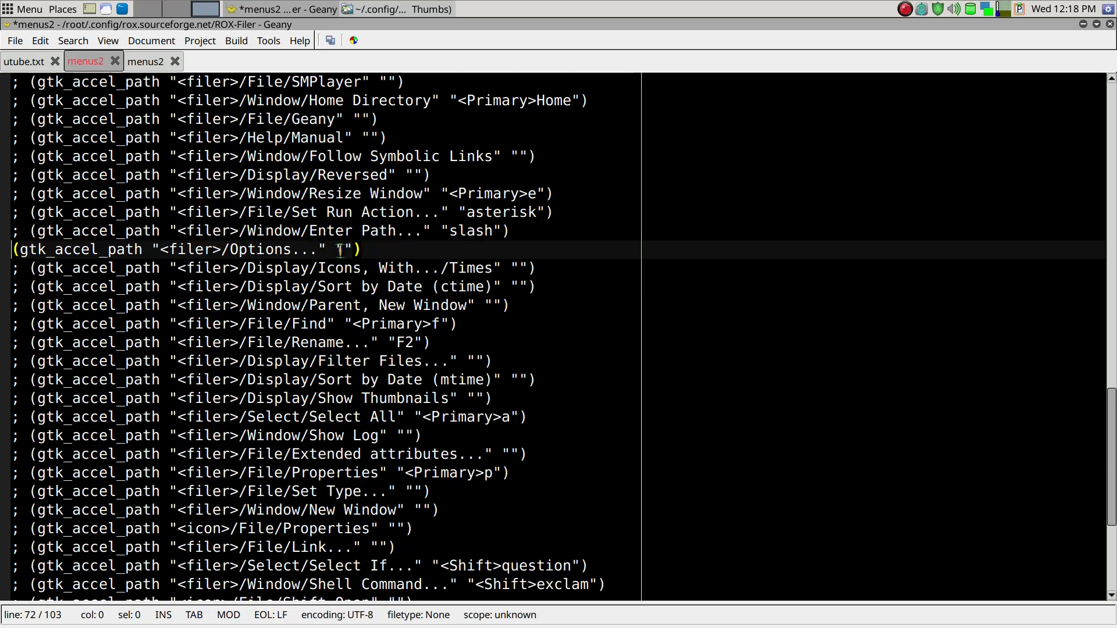
Step: Copy the <Primary>o shortcut value from the "<filer>/Options..." line of the other open menus2 file
click(156, 63)
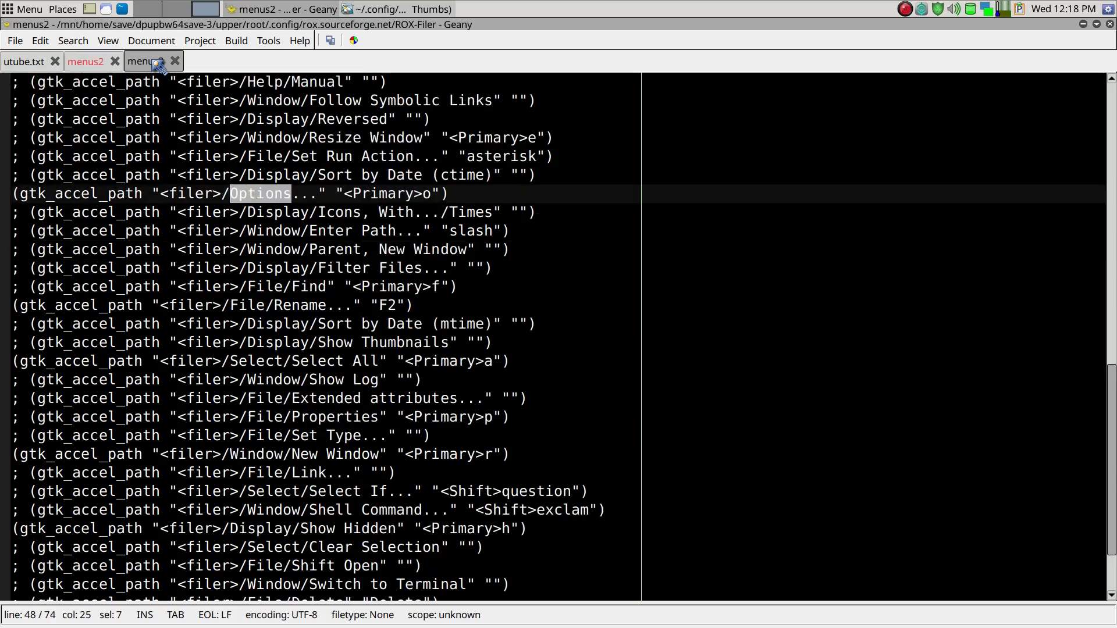
click(349, 195)
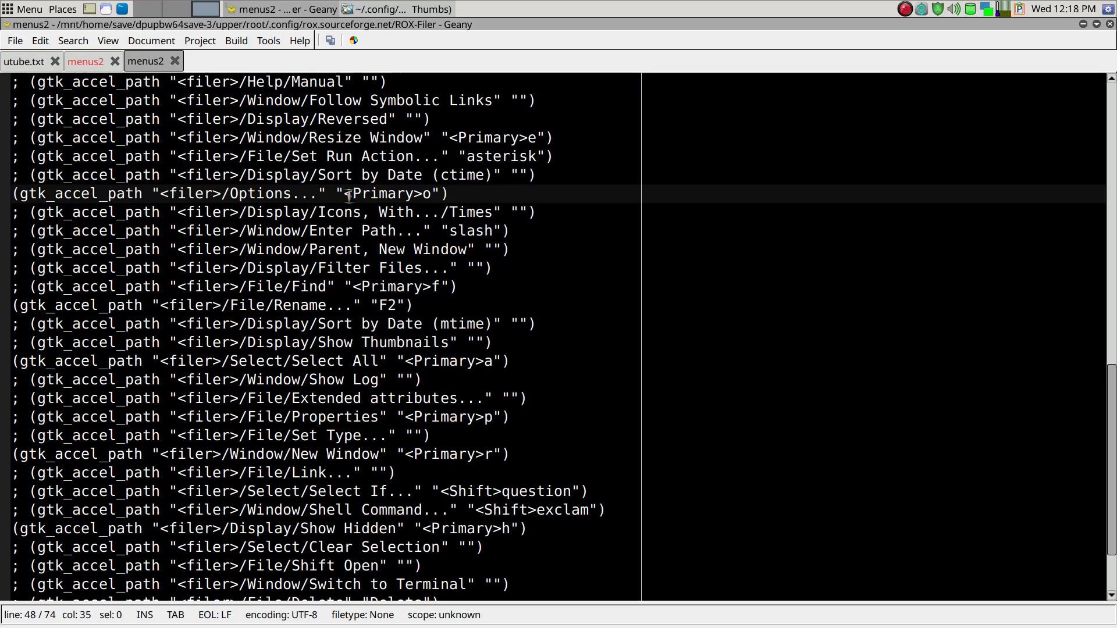
drag(344, 196, 431, 195)
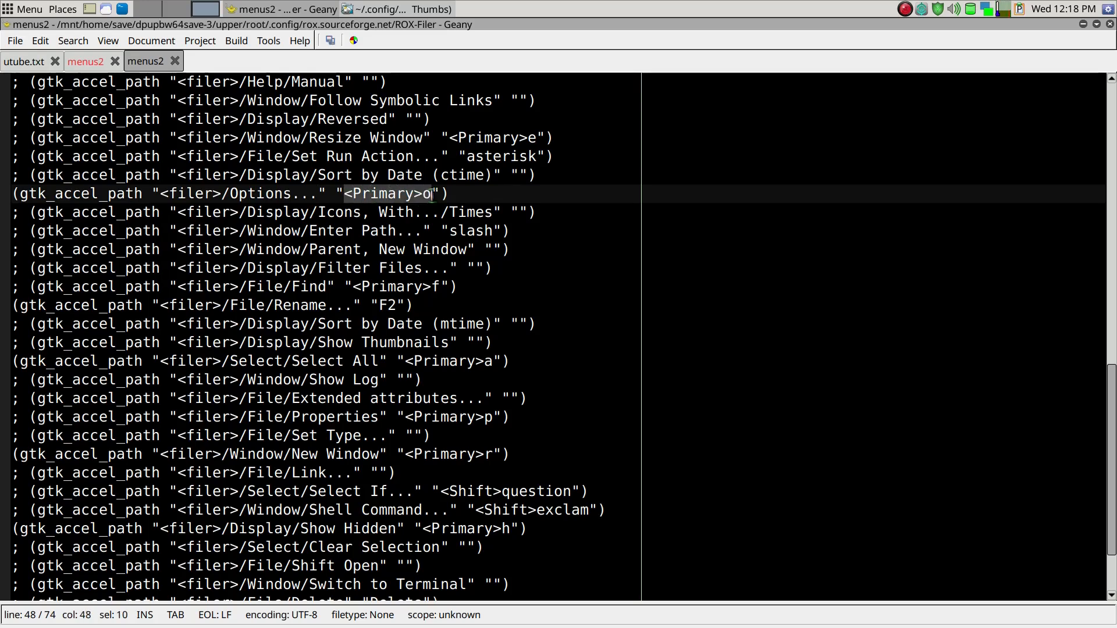
right_click(405, 196)
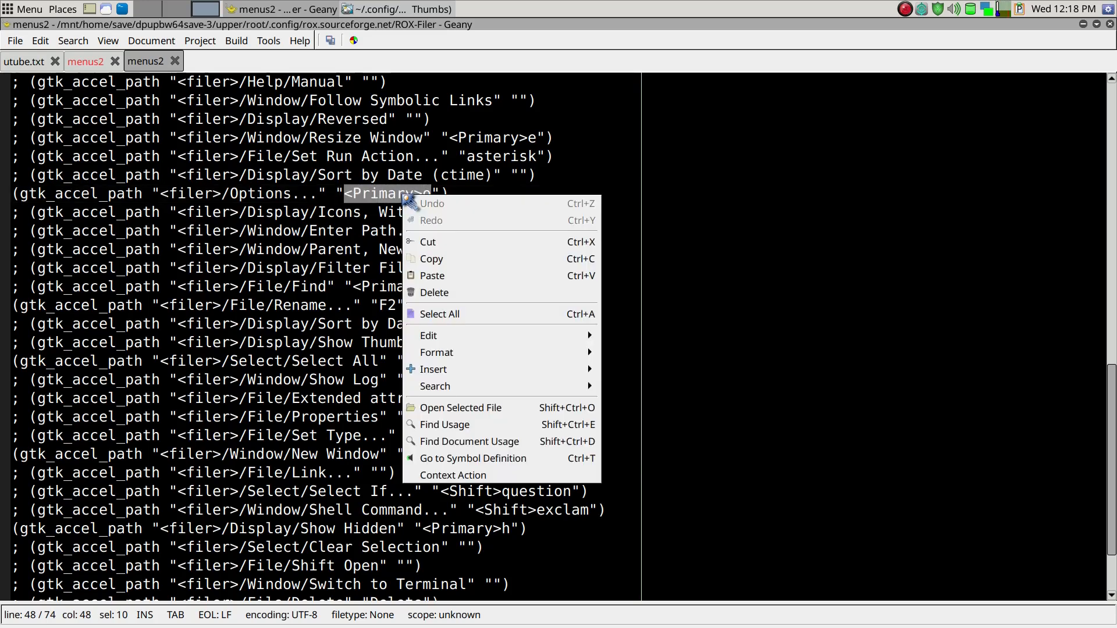
click(430, 262)
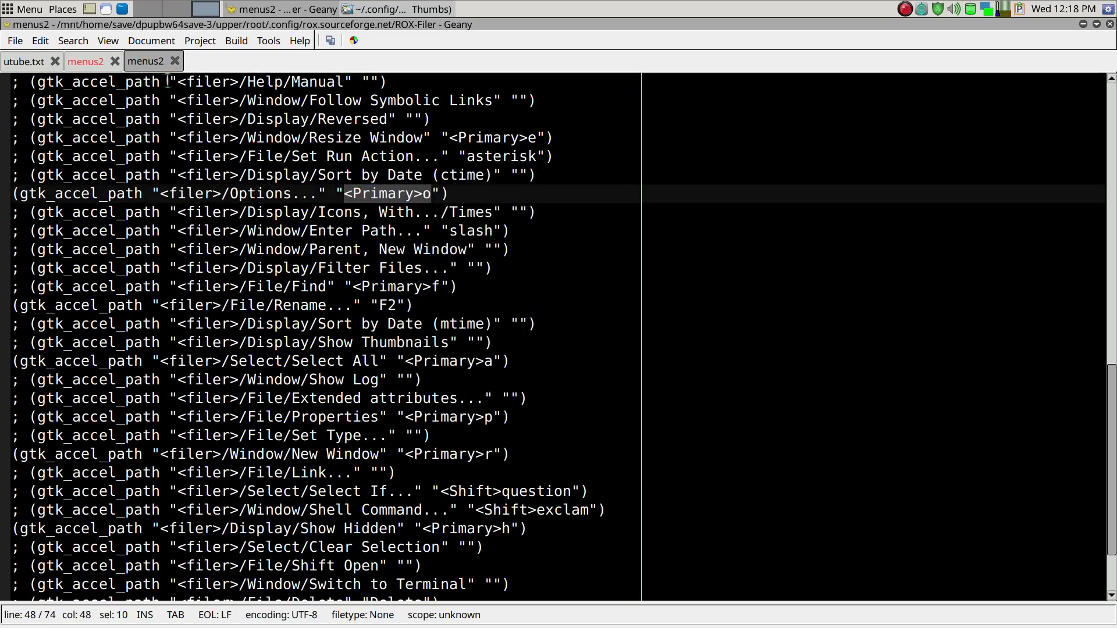
Step: Paste <Primary>o between the empty quotes of the "<filer>/Options..." line in the root config's menus2 and save the file
click(92, 61)
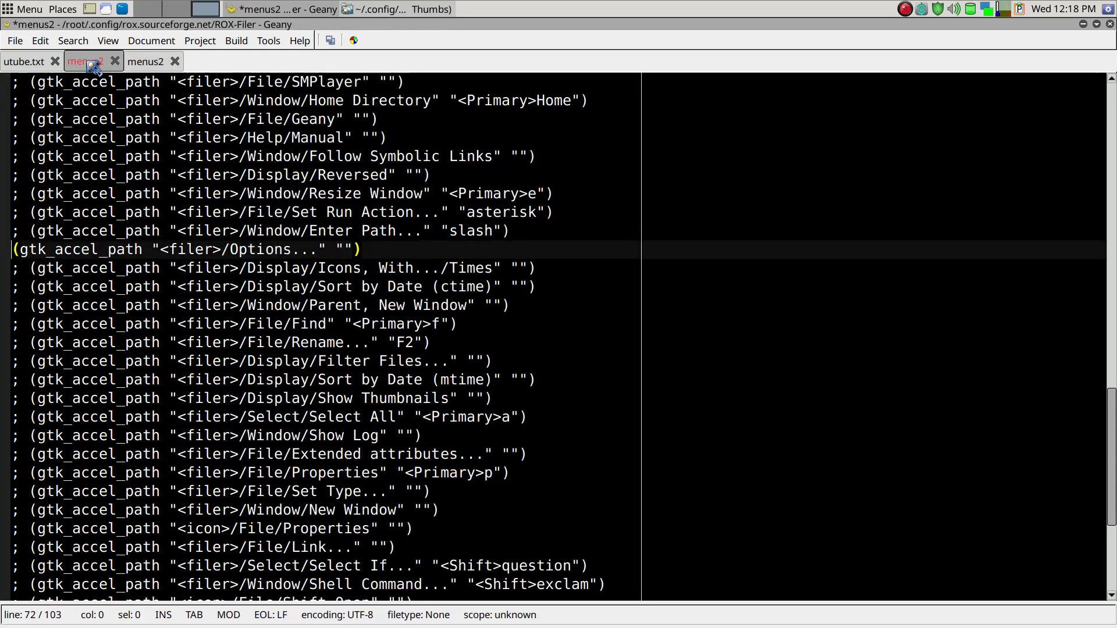
click(344, 249)
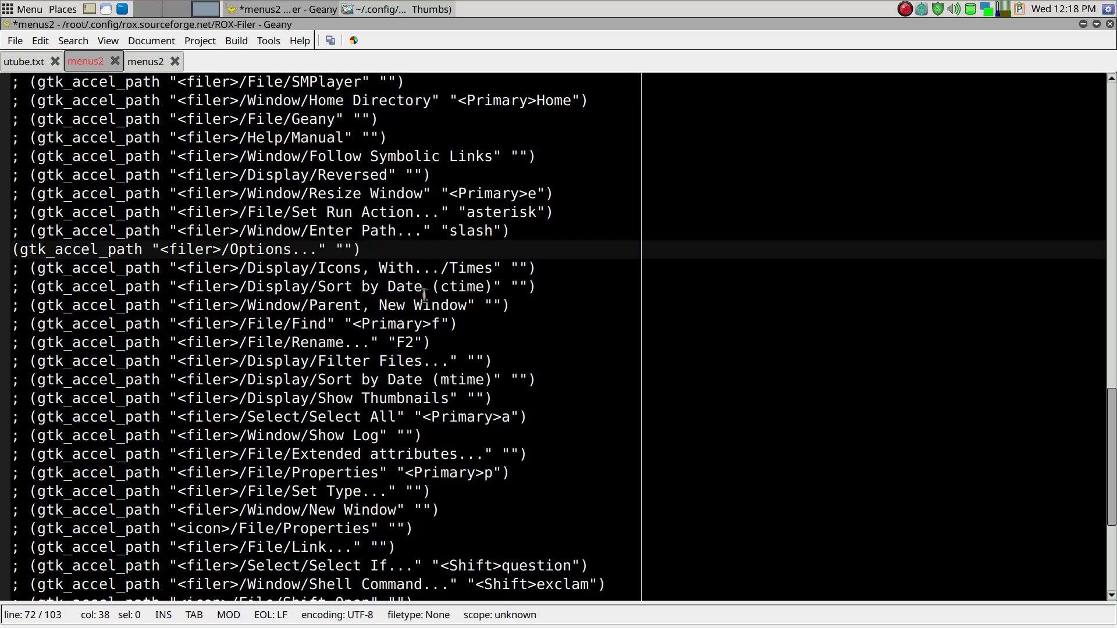
key(ctrl+v)
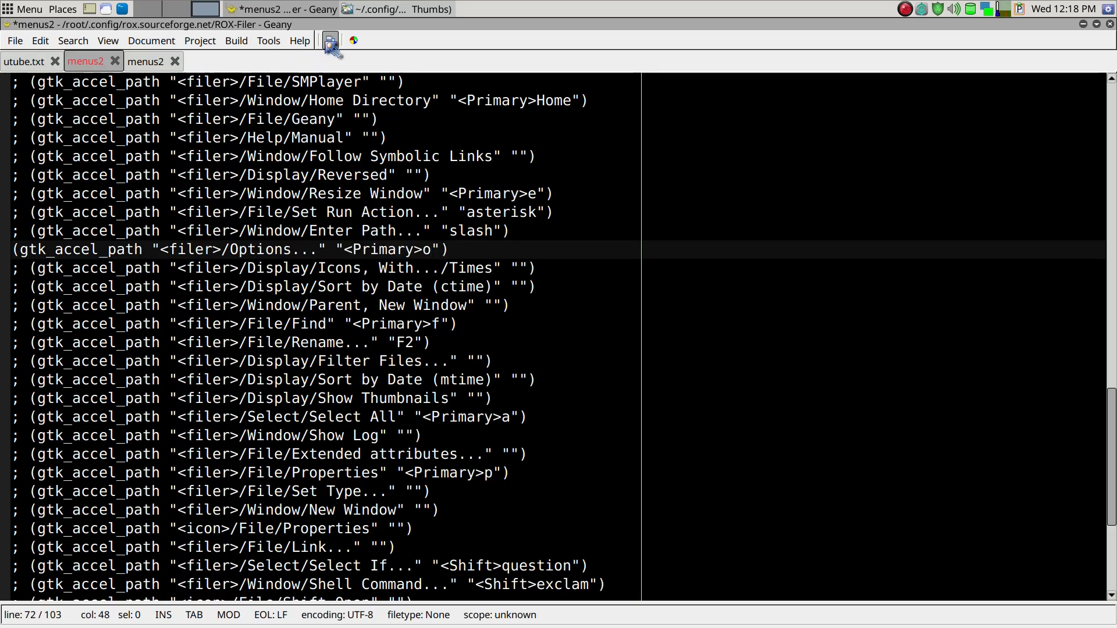
click(329, 44)
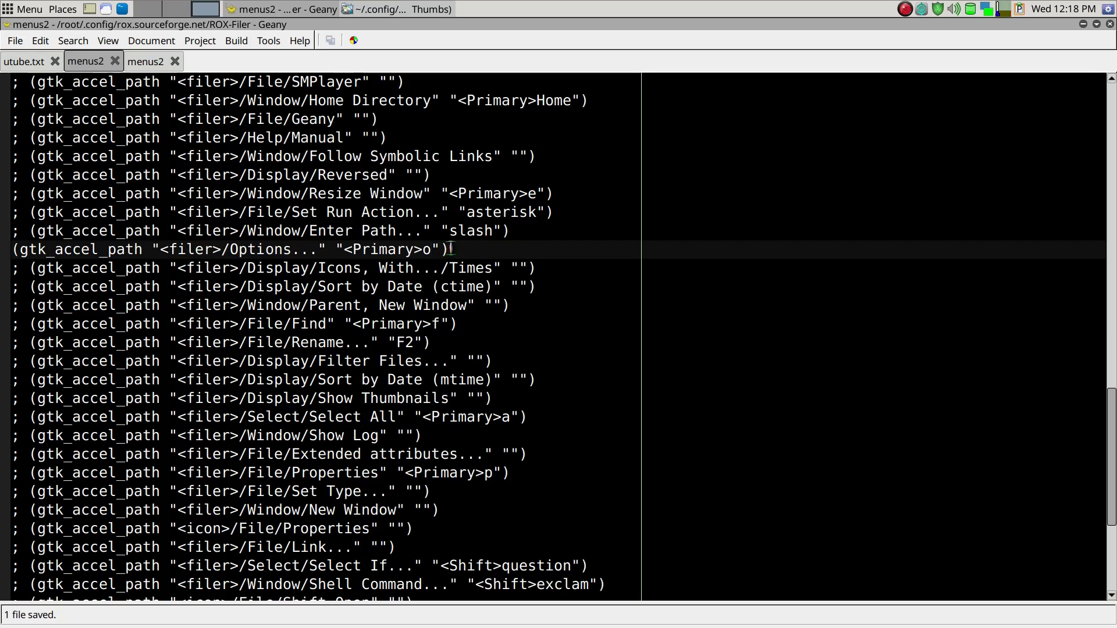
Step: Switch to the ROX-Filer folder window, resize it to fit automatically and close its path entry bar
click(441, 10)
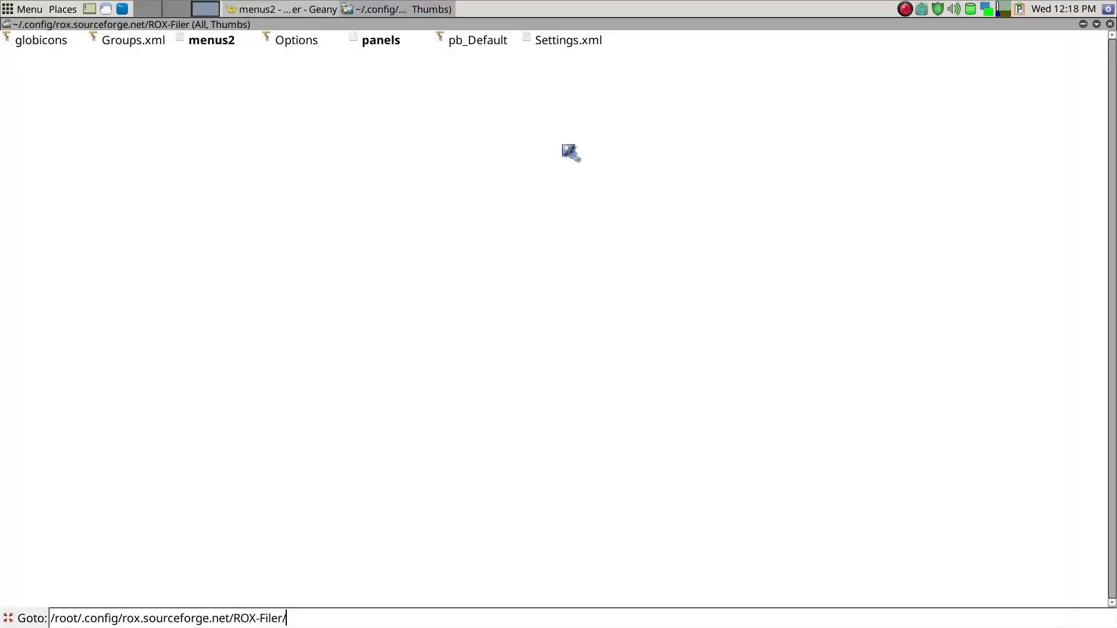
key(ctrl+e)
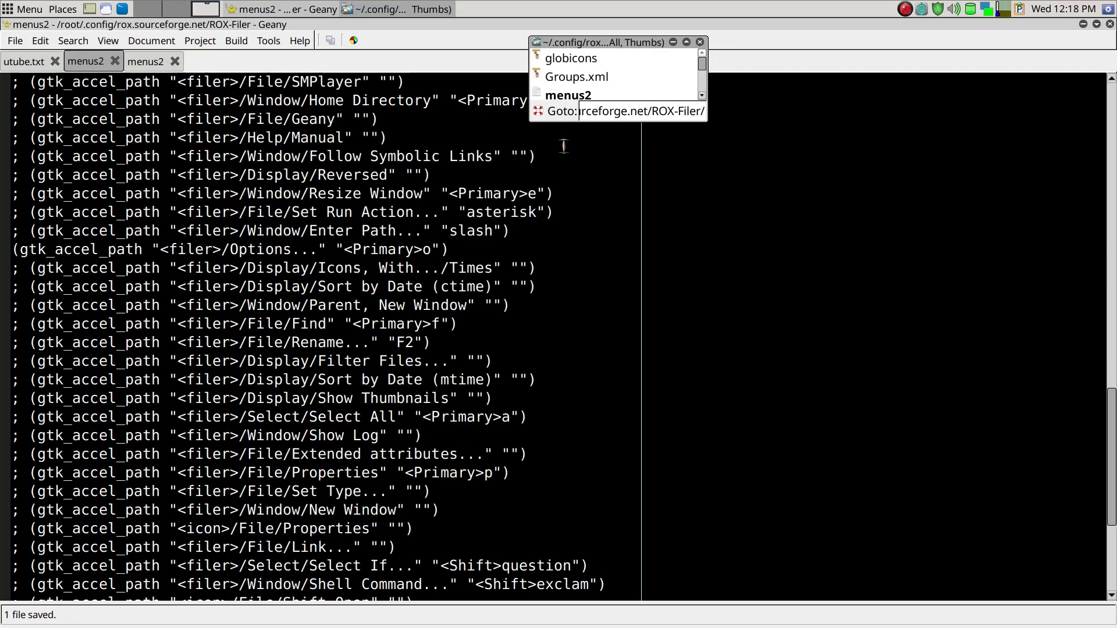
key(Escape)
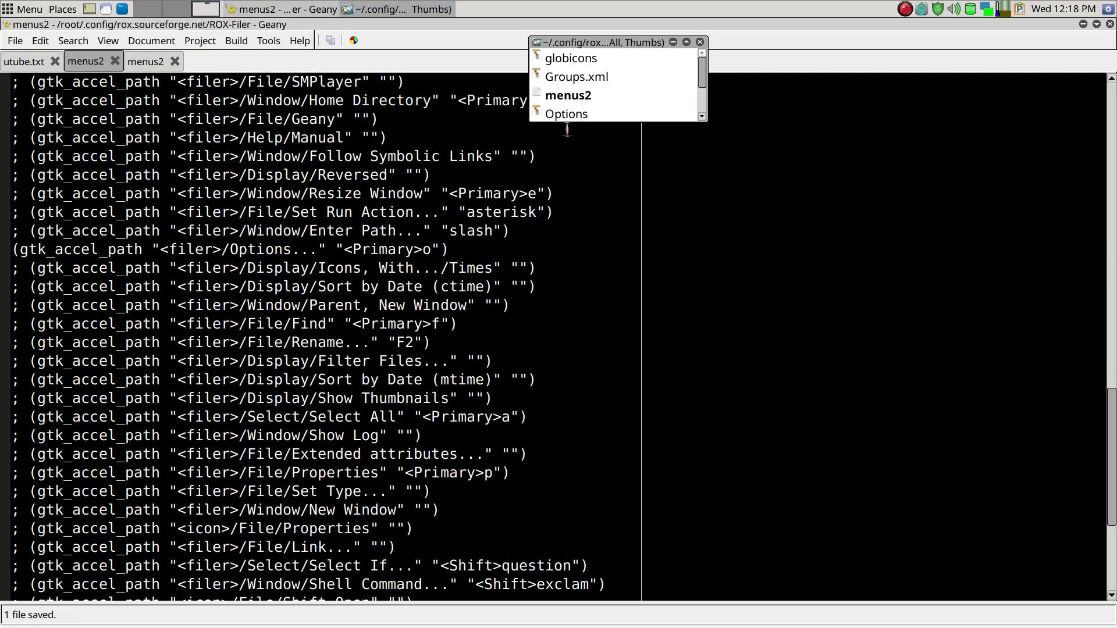
Step: Check whether the Options command in the ROX-Filer context menu shows a shortcut, and return to Geany
right_click(648, 93)
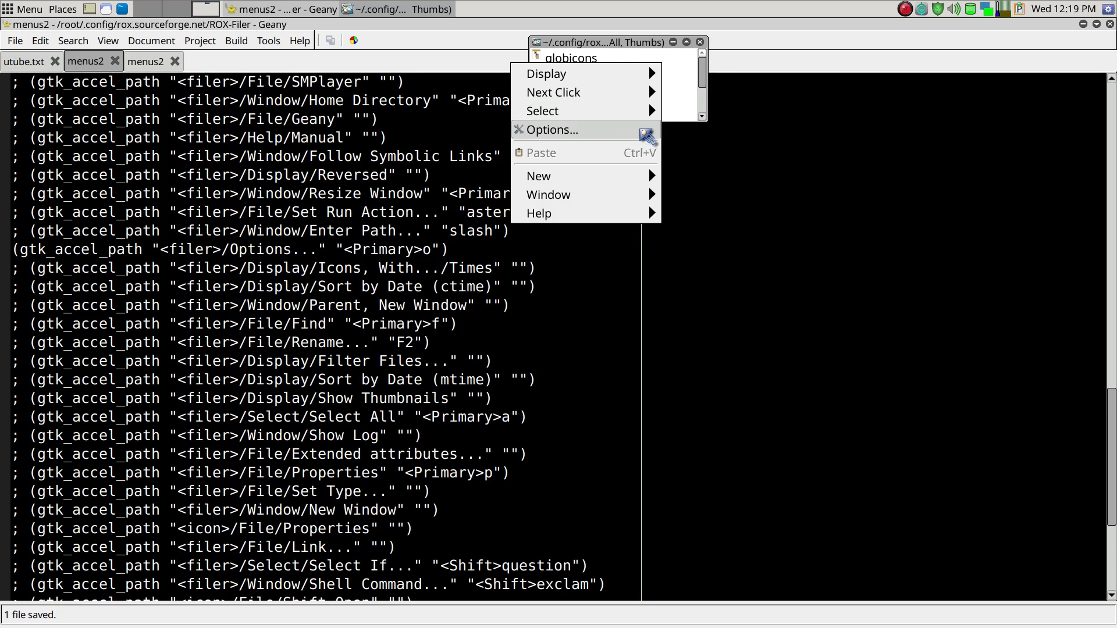
click(687, 95)
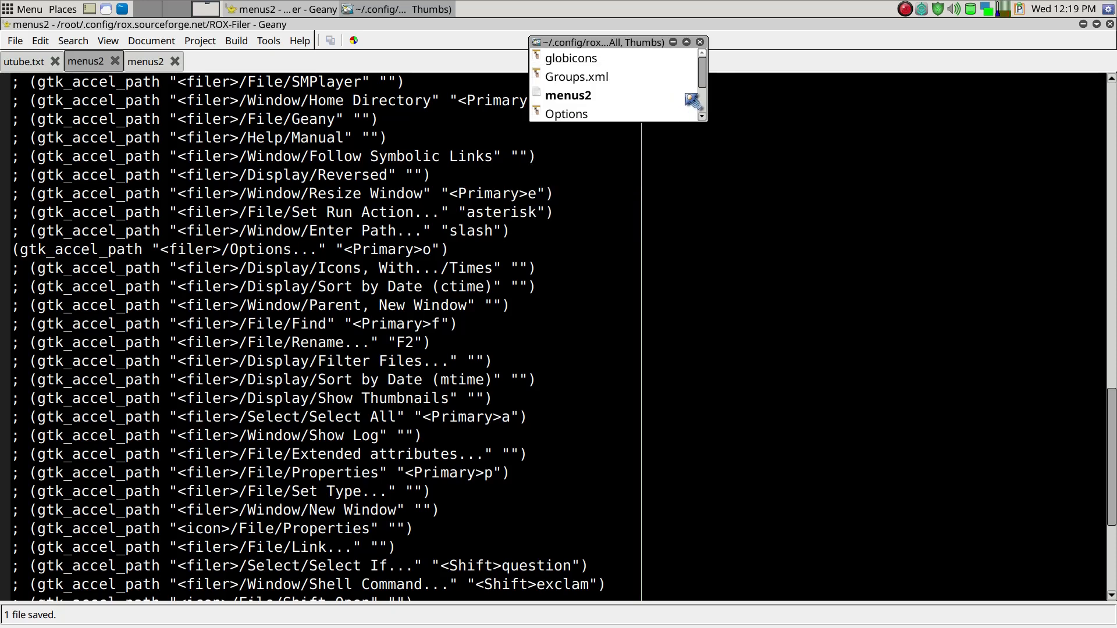
click(757, 50)
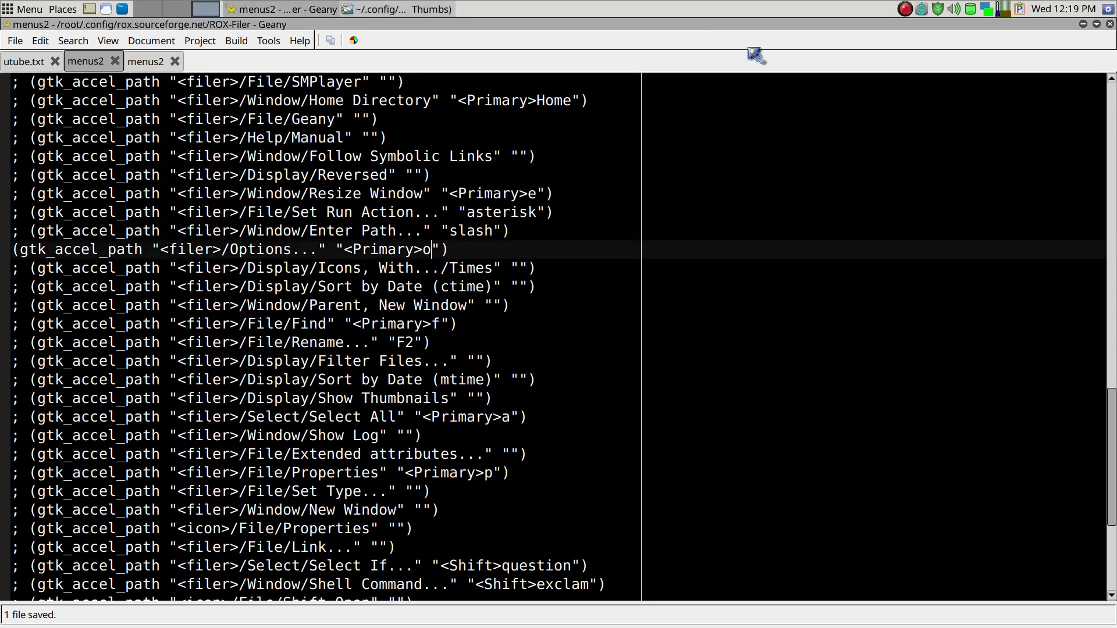
Step: Search the other open menus2 file for "display" and place the cursor in its "Save Current Display Settings..." line
click(149, 61)
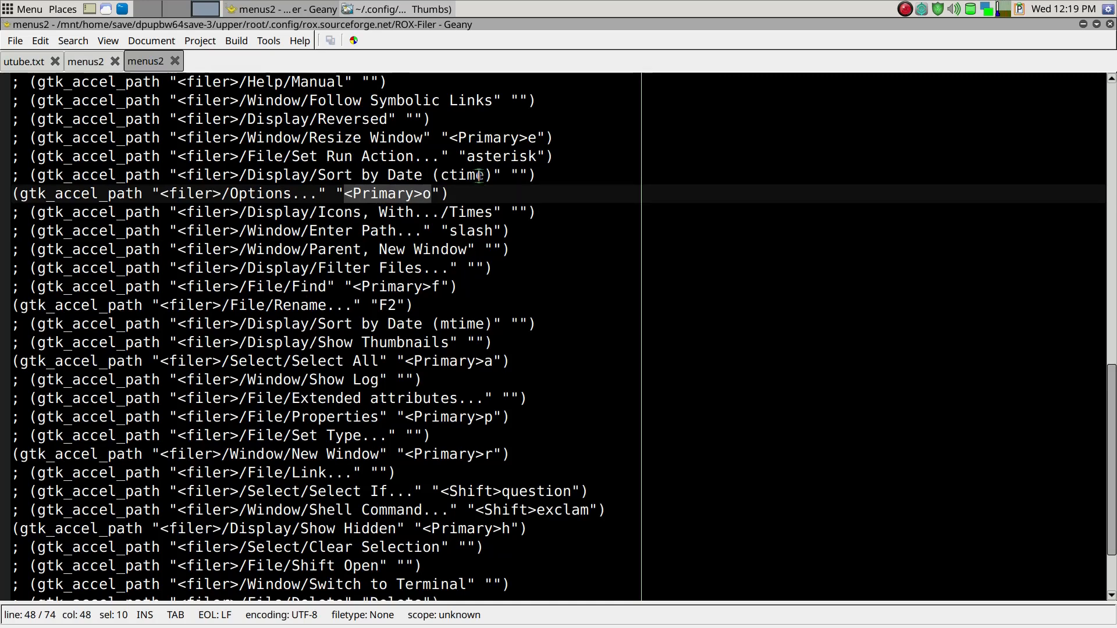
scroll(476, 173, down, 2)
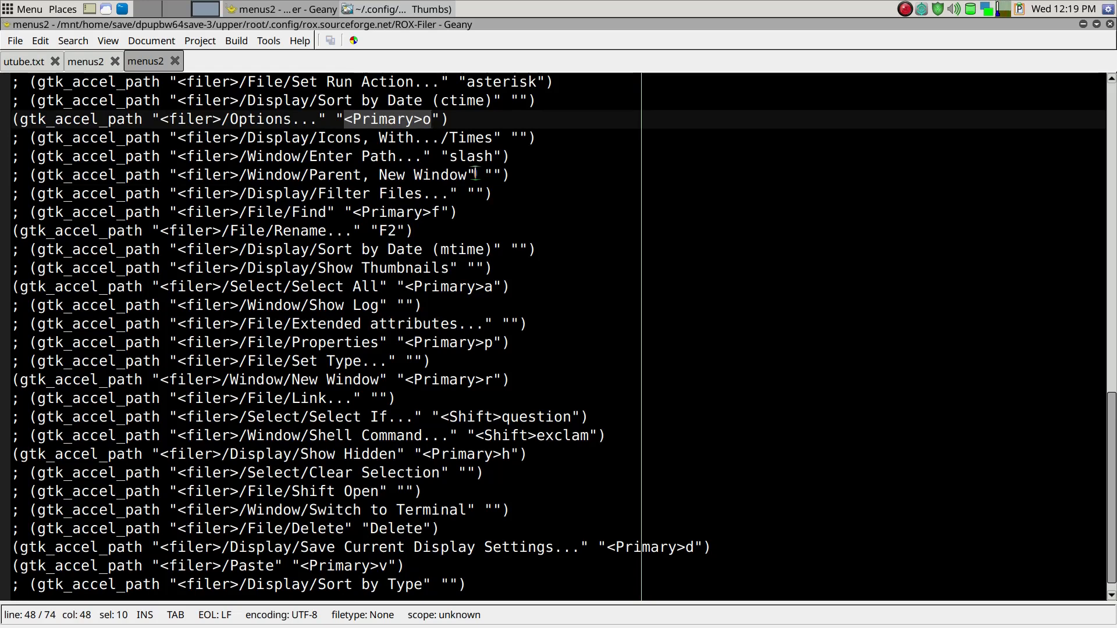
key(ctrl+f)
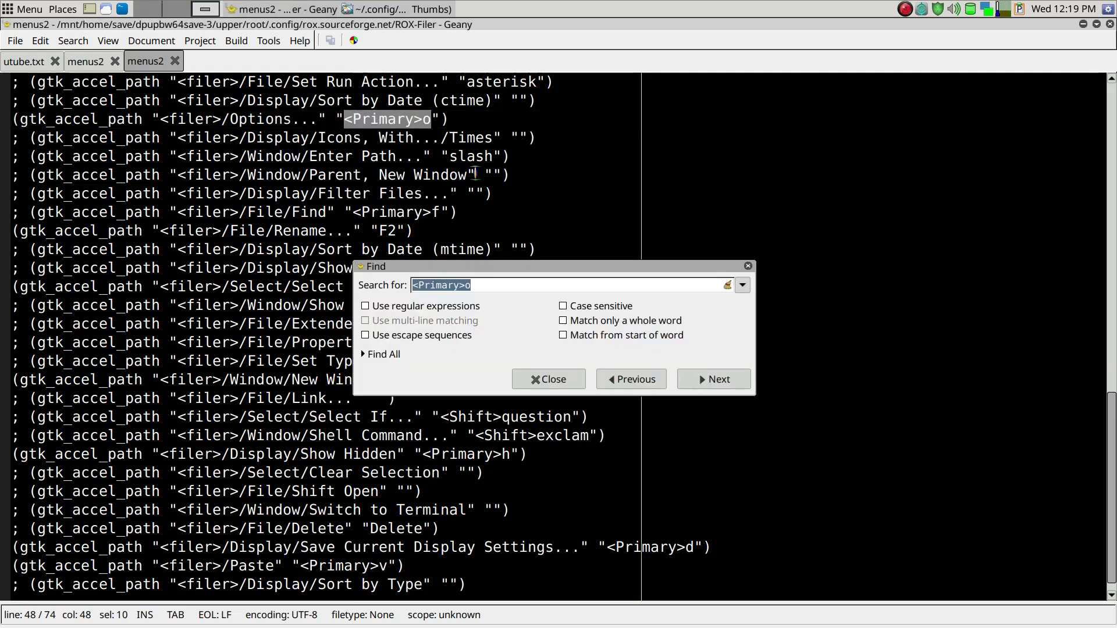
text(display)
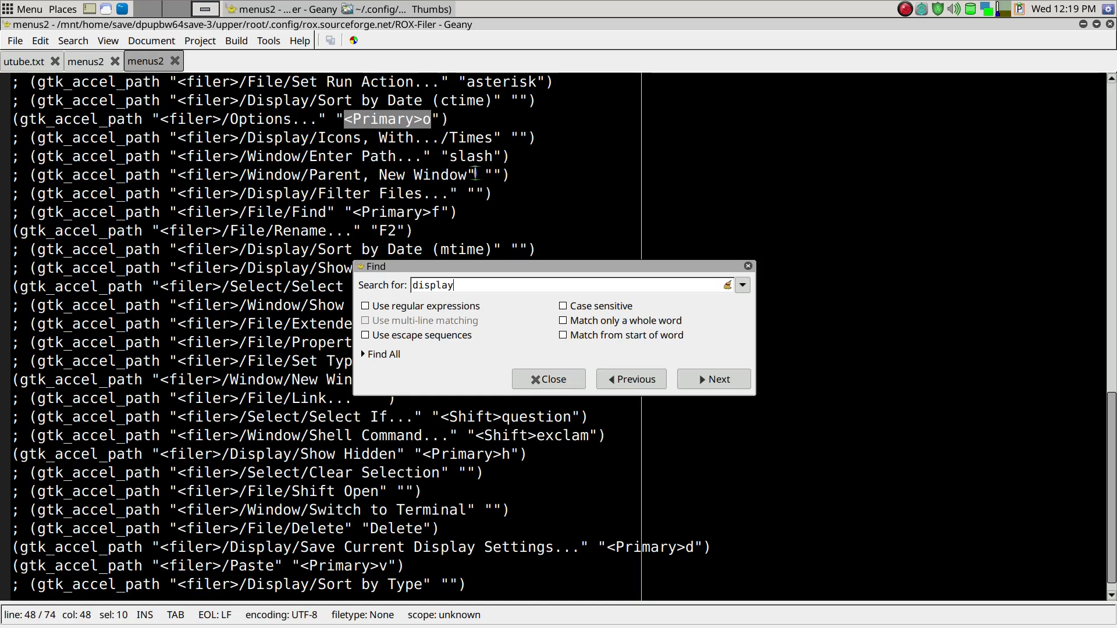
key(Return)
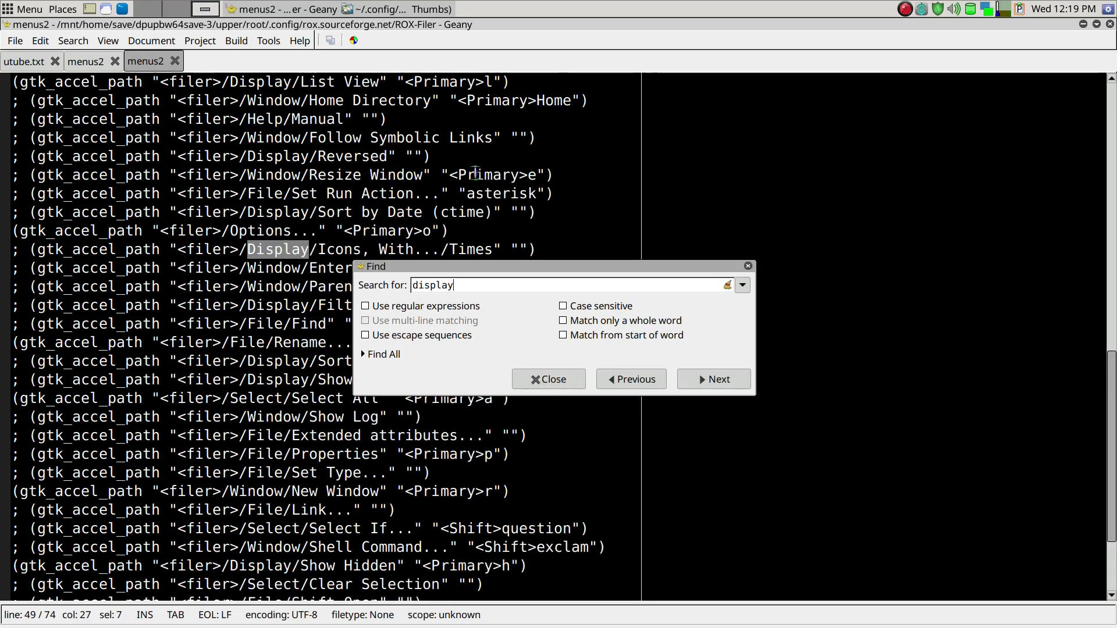
key(Return)
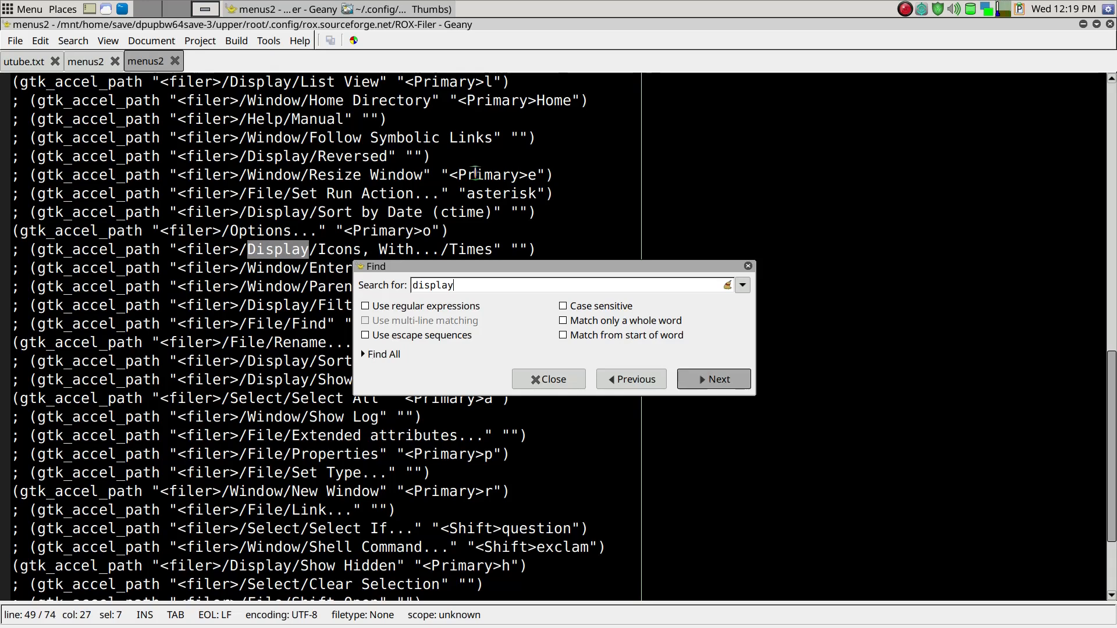
key(Return)
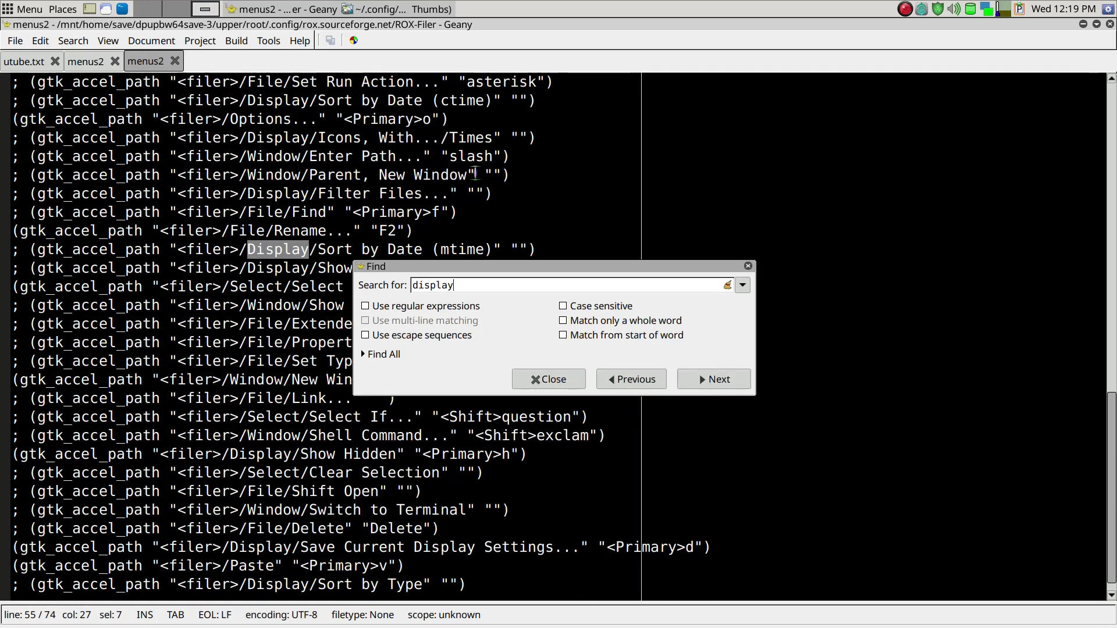
key(Return)
key(Return)
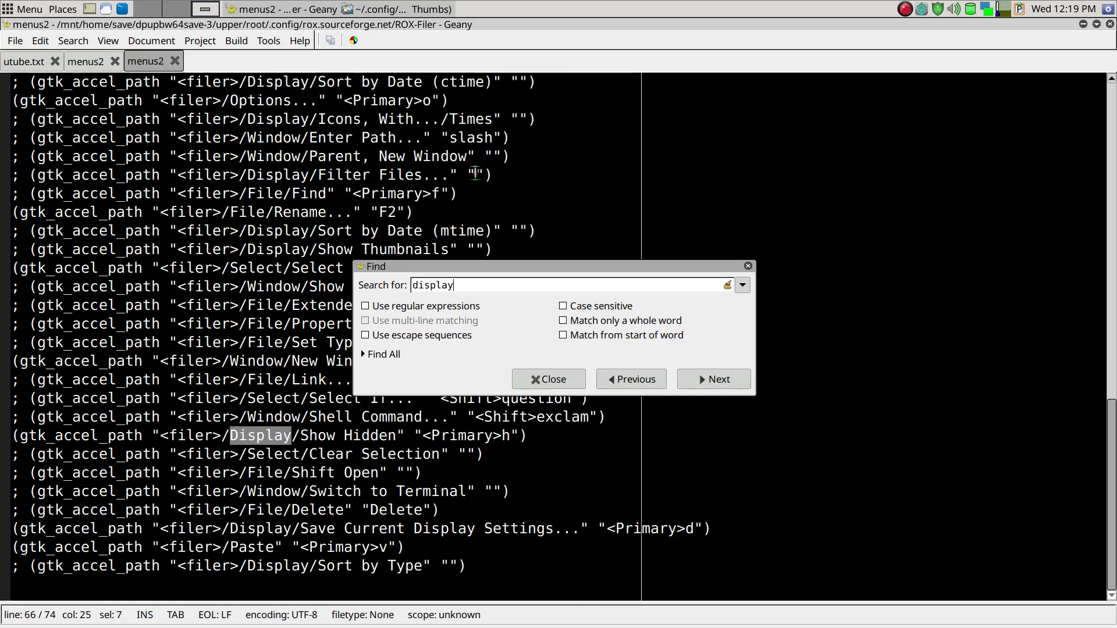
key(Escape)
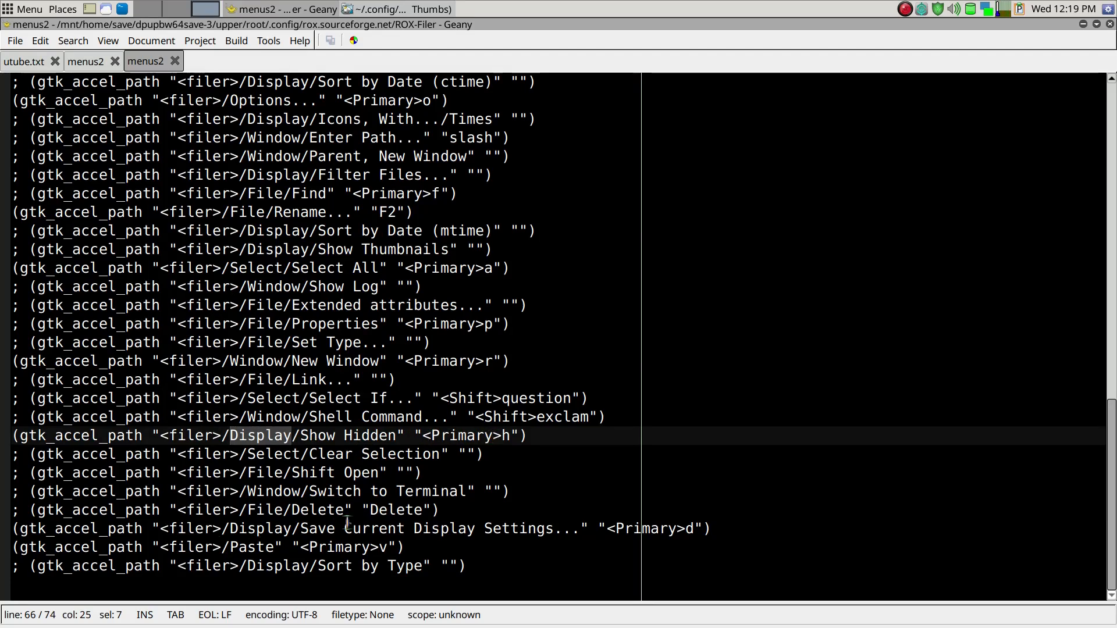
click(438, 533)
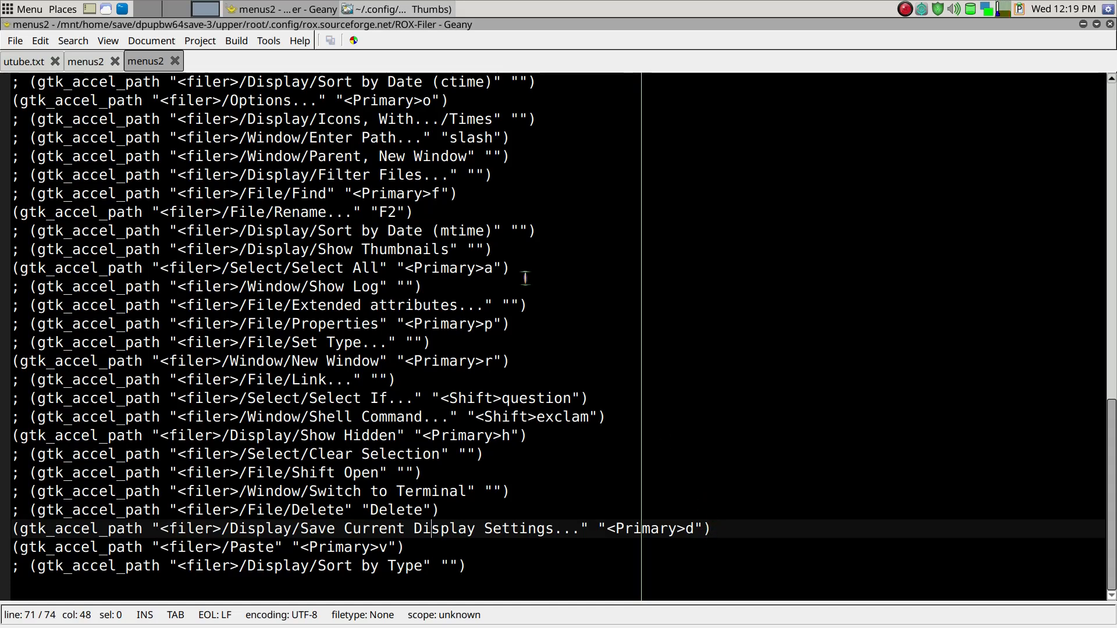
Step: Check the ROX-Filer Display commands for a shortcut next to "Save Current Display Settings..."
click(390, 12)
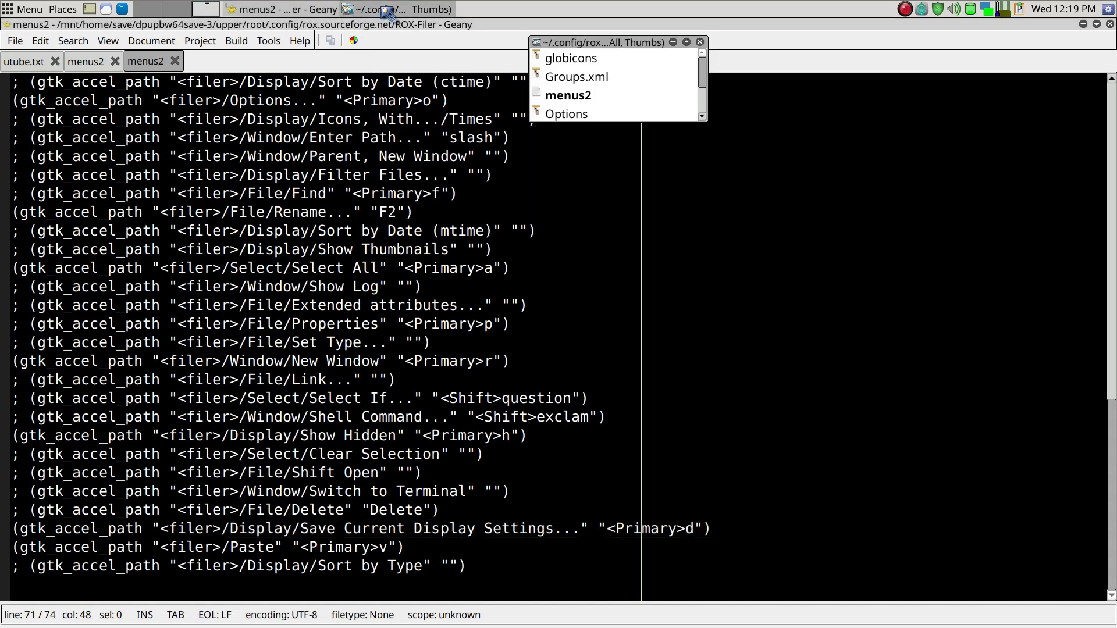
right_click(634, 103)
mouse_move(634, 106)
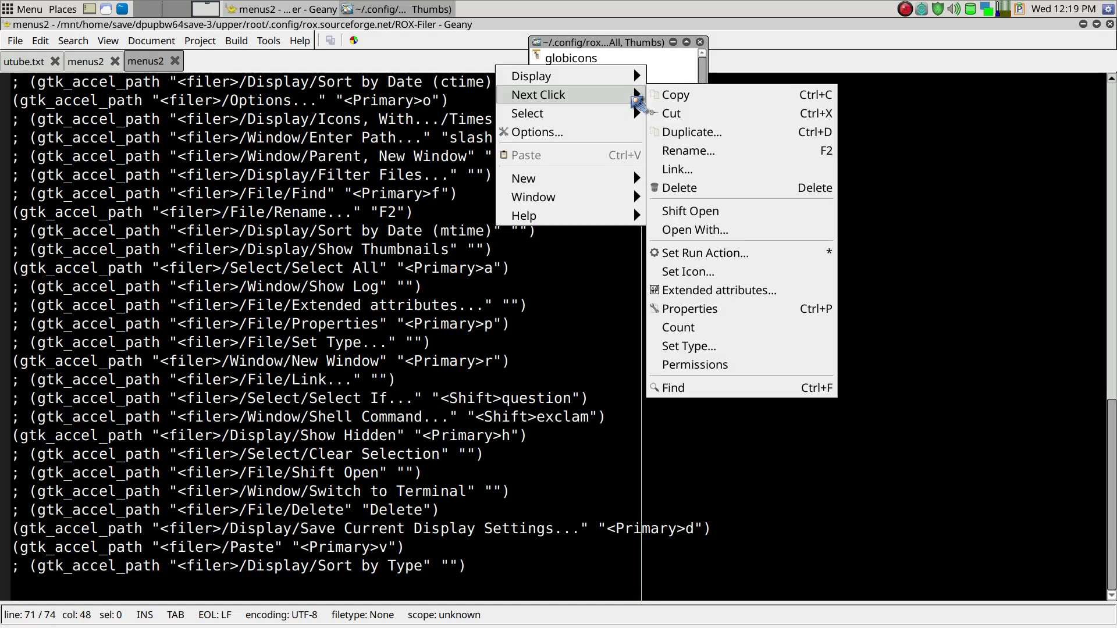
mouse_move(631, 76)
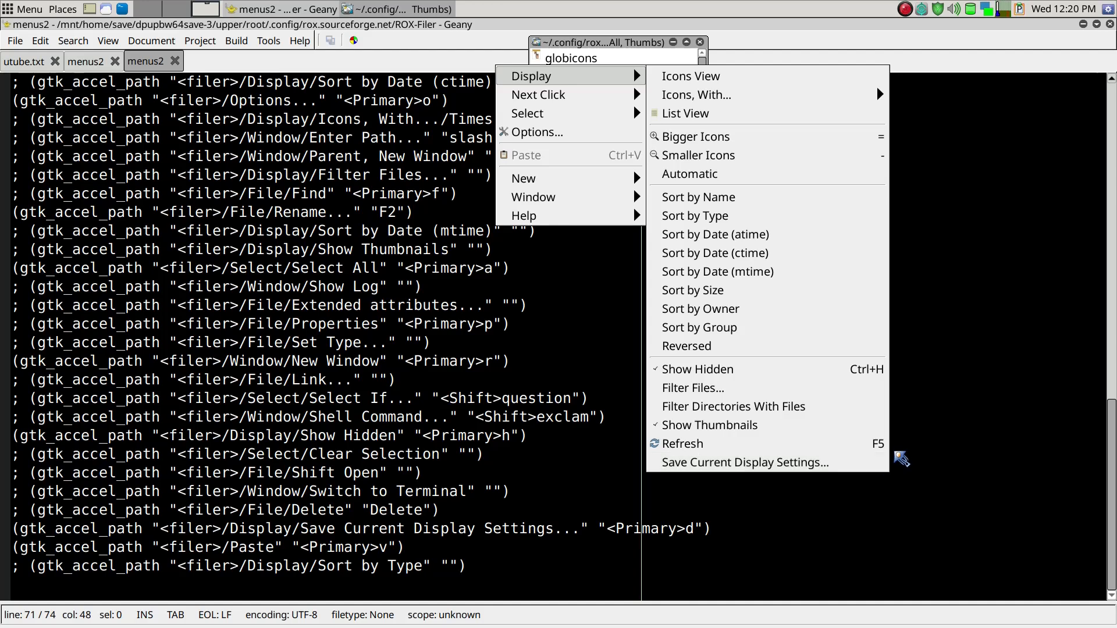
click(896, 453)
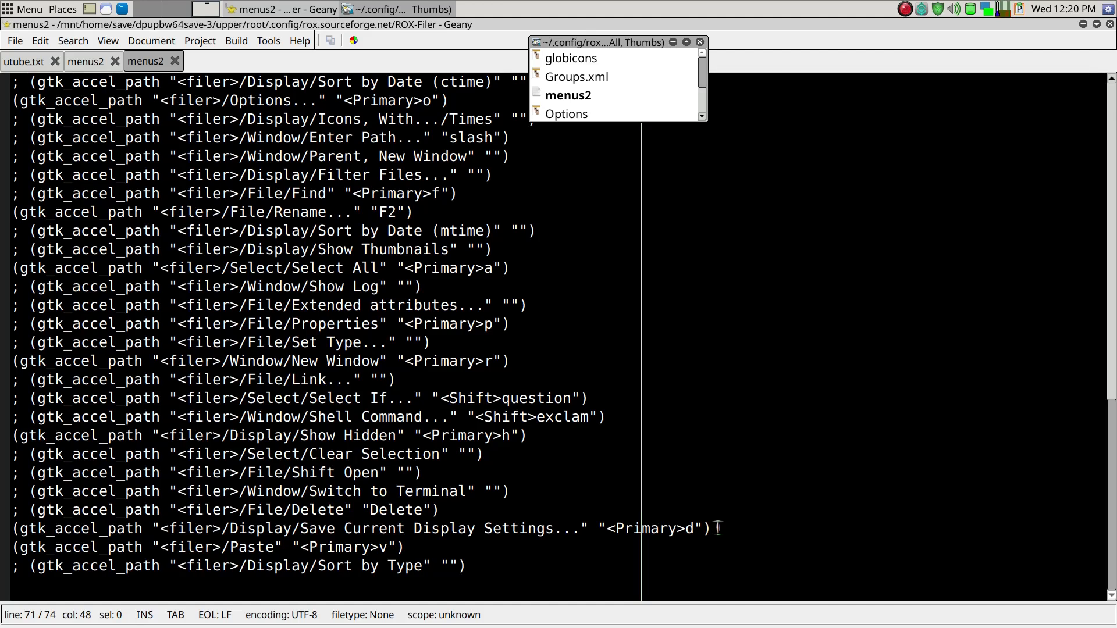
Step: Copy the whole "<filer>/Display/Save Current Display Settings..." line with <Primary>d from the other menus2 file
drag(714, 529, 4, 529)
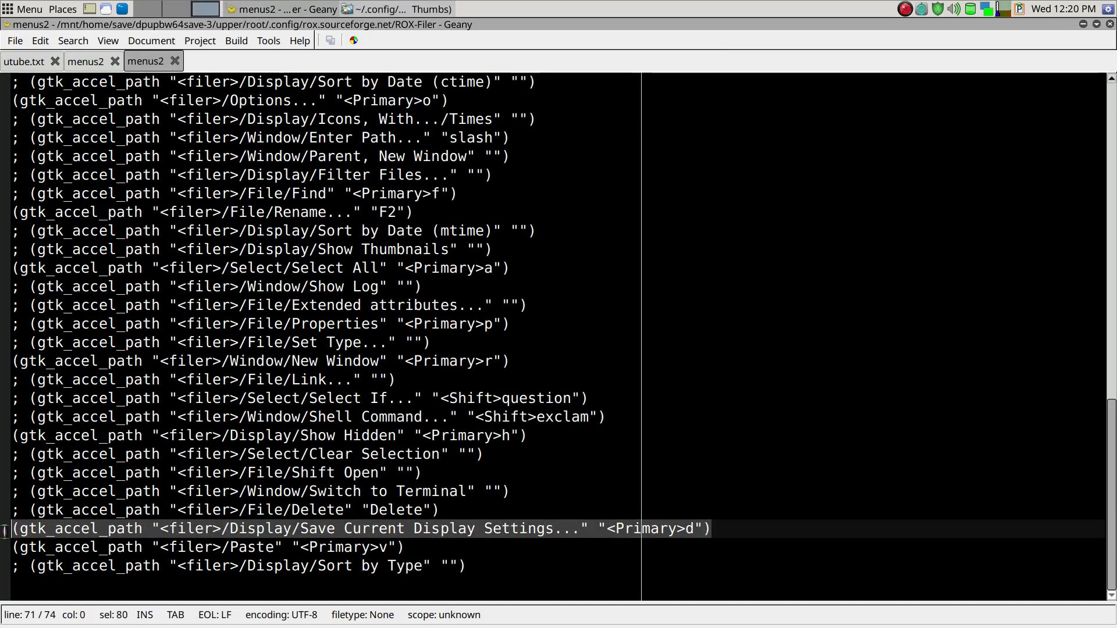
right_click(118, 544)
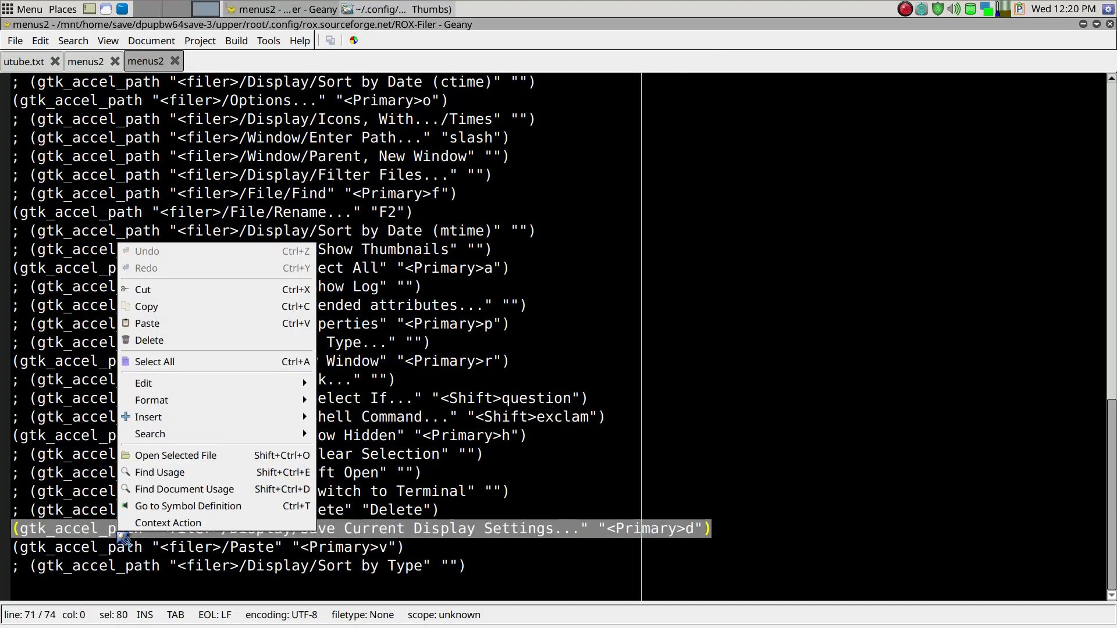
click(176, 311)
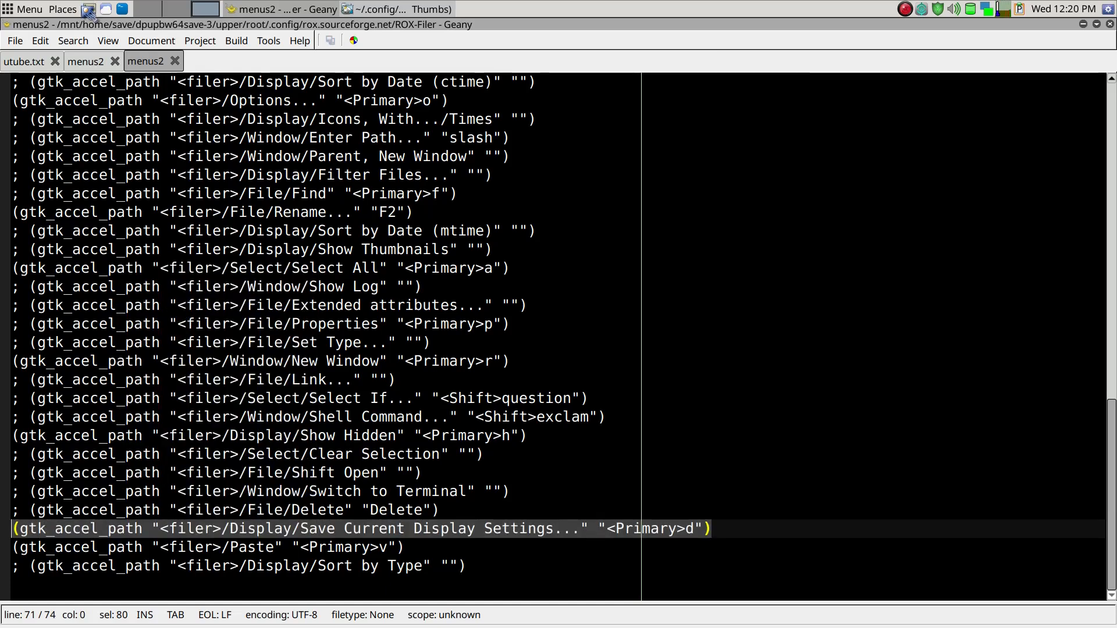
Step: Replace the commented "Save Current Display Settings..." line in the root config's menus2 with the copied <Primary>d line and save the file
click(94, 65)
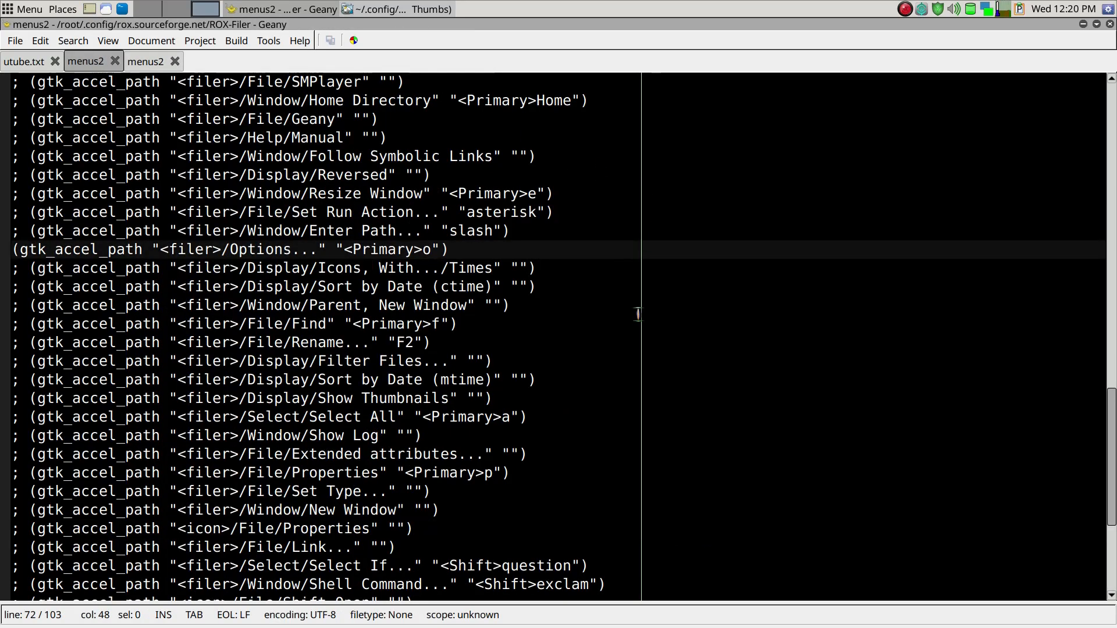
scroll(638, 311, down, 4)
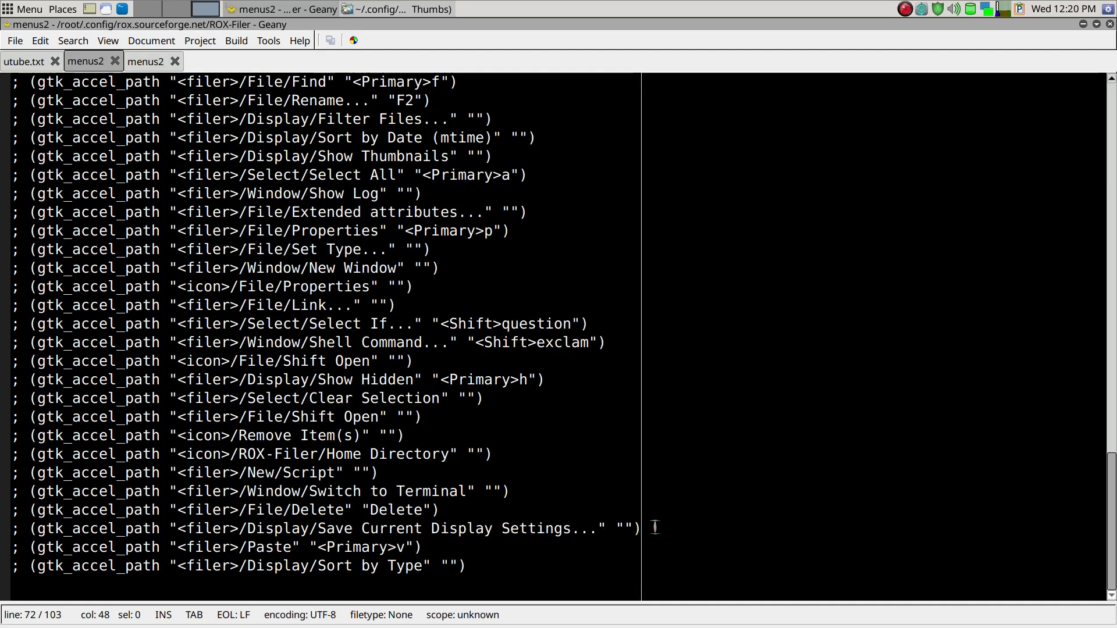
drag(655, 527, 2, 532)
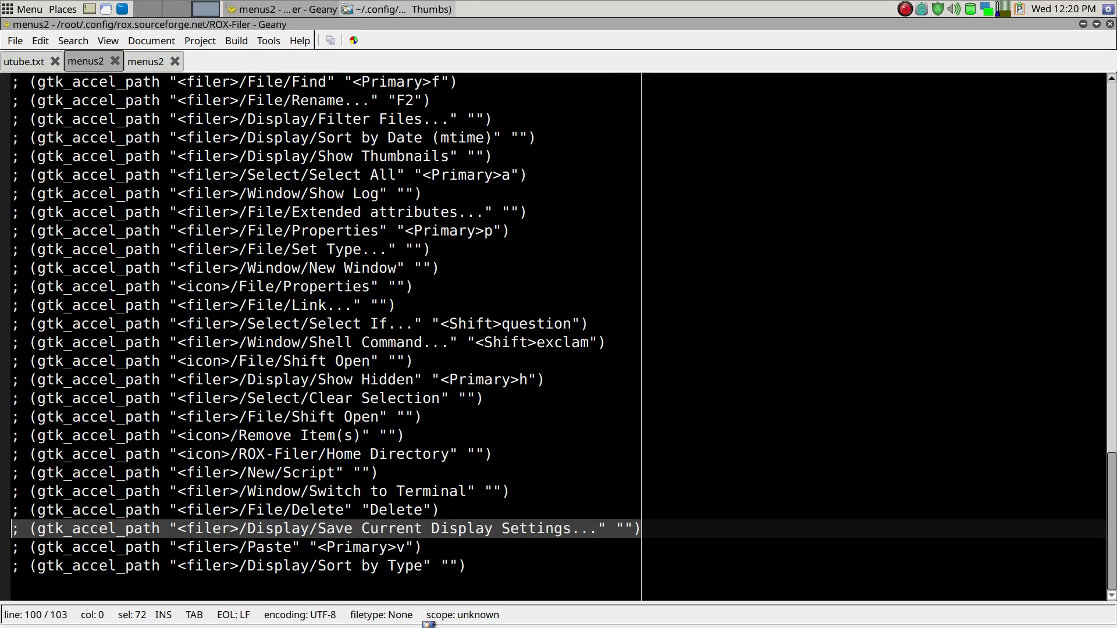
key(ctrl+v)
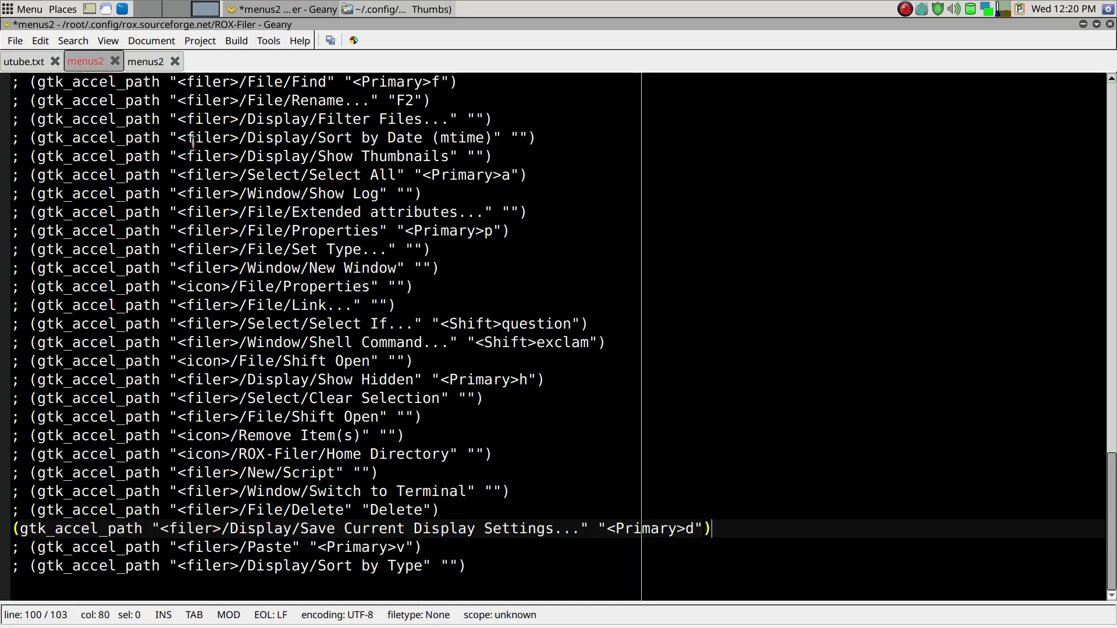
click(330, 40)
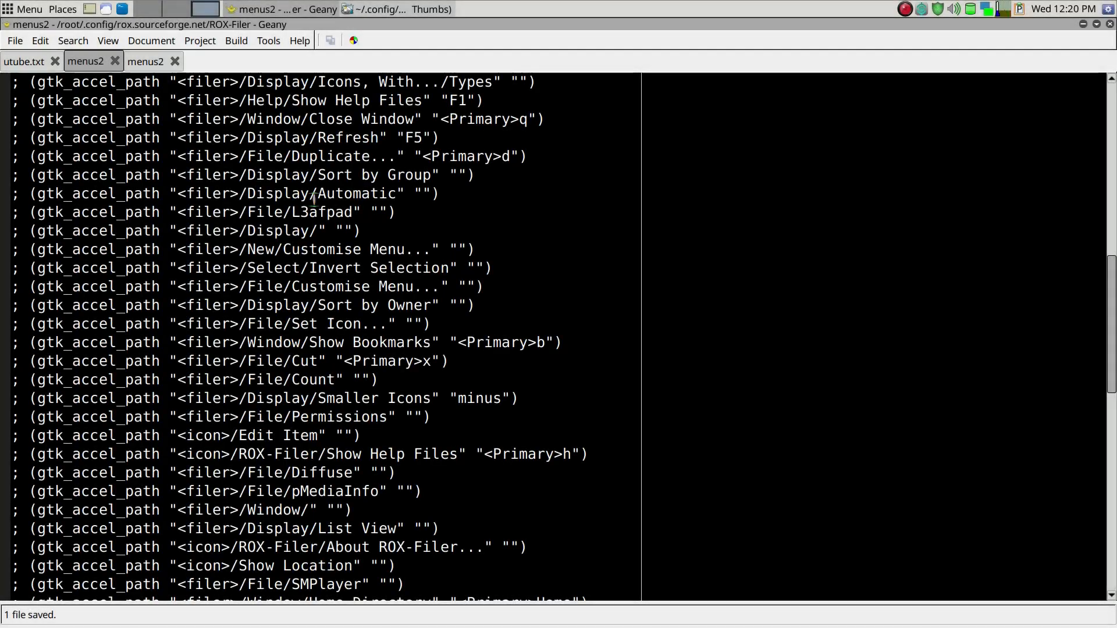
Step: Look over the saved menus2 entries, and close Geany and the ROX-Filer folder window
scroll(314, 199, down, 2)
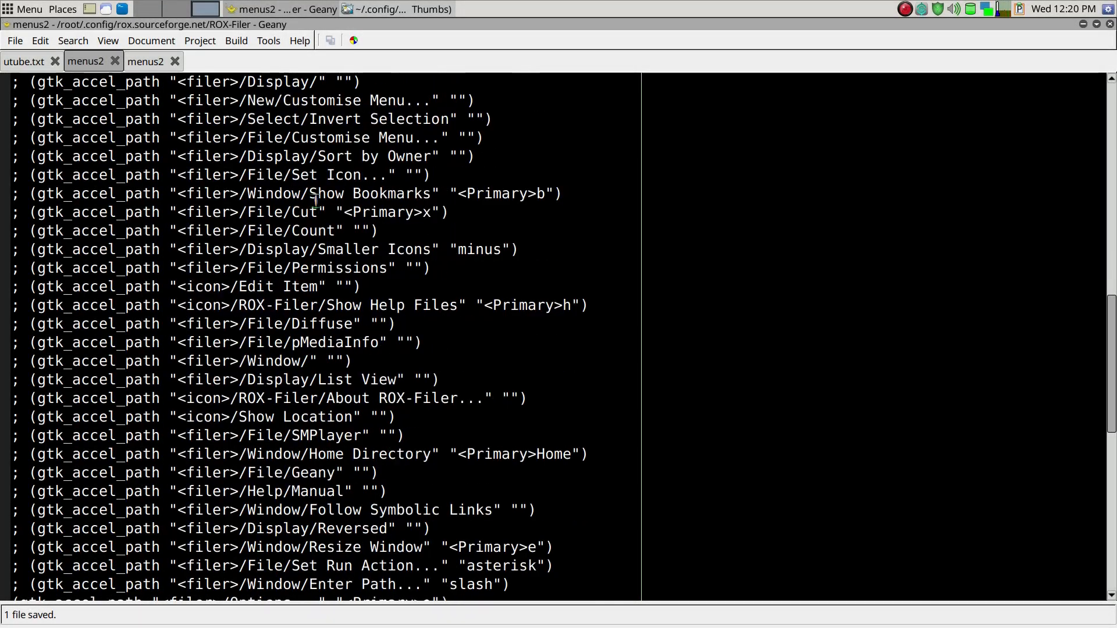
scroll(314, 199, down, 2)
scroll(315, 201, down, 1)
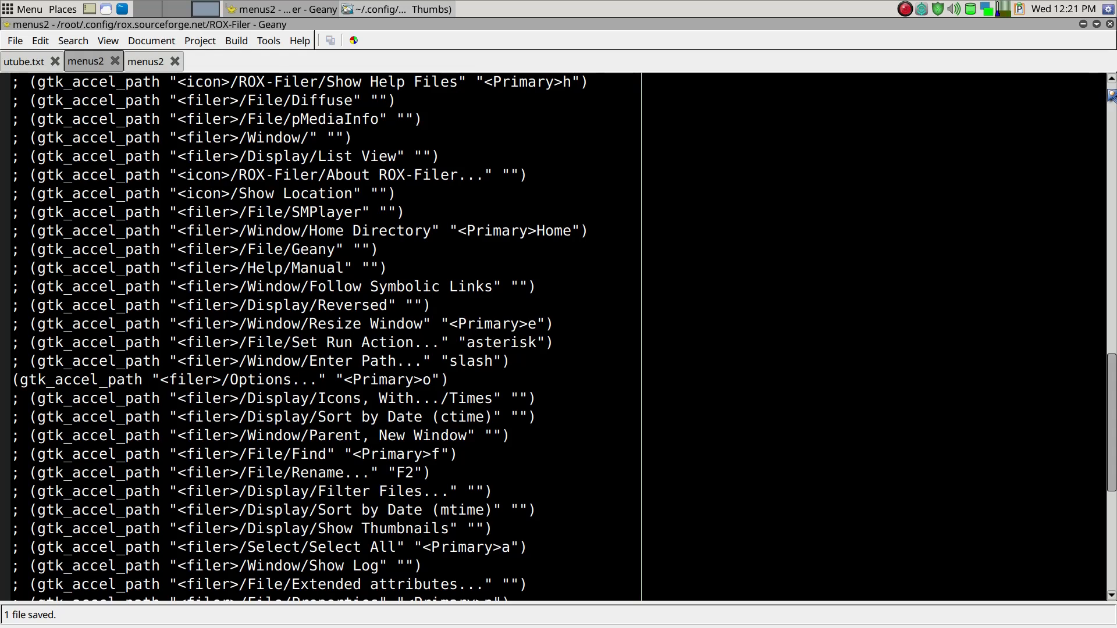
key(ctrl+q)
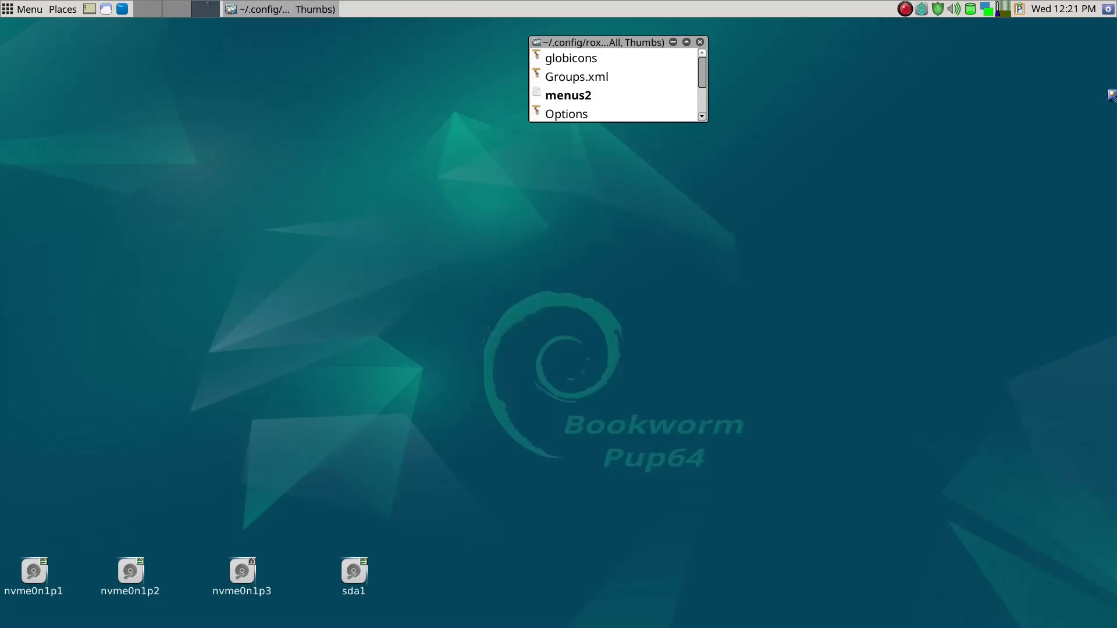
key(ctrl+q)
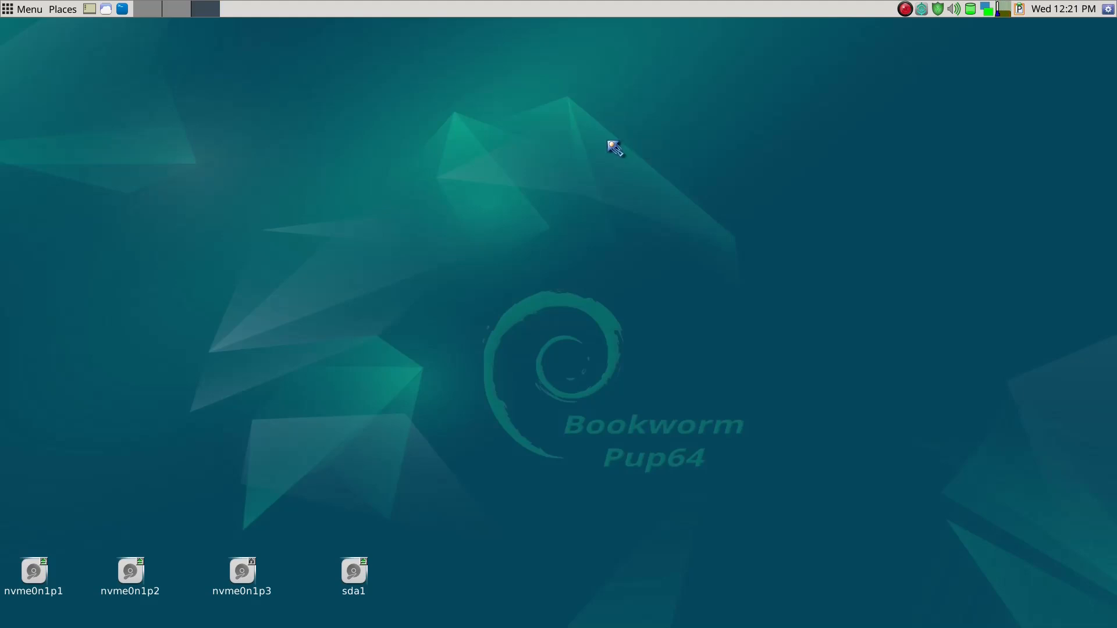
Step: Launch LXTerminal and run "restartwm &" to restart the window manager
key(ctrl+space)
text(lxt)
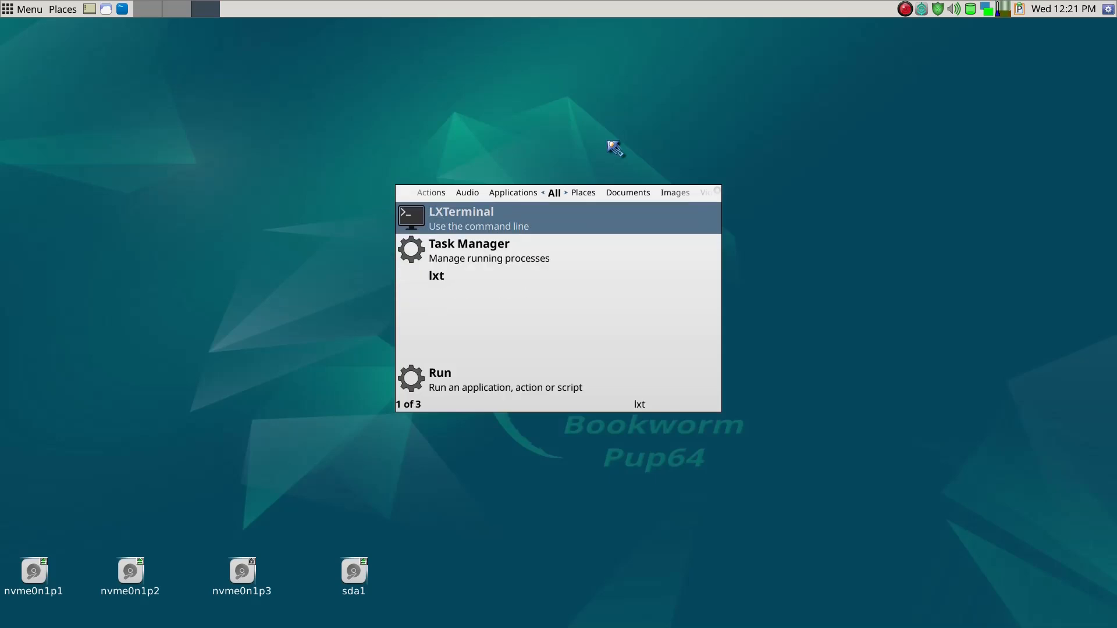
key(Return)
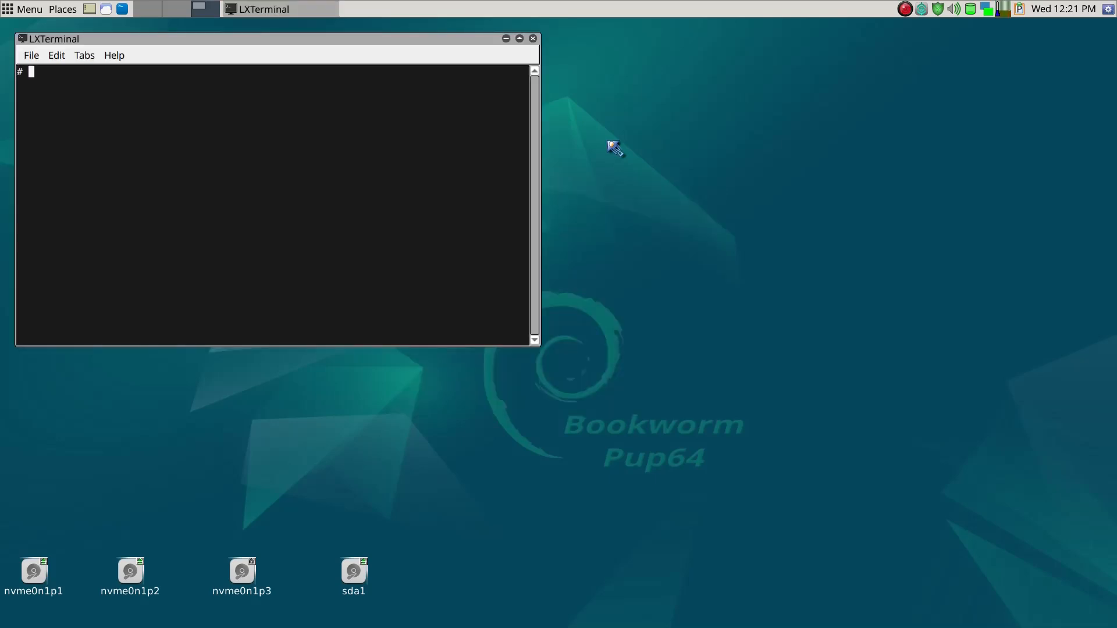
text(restartwm &)
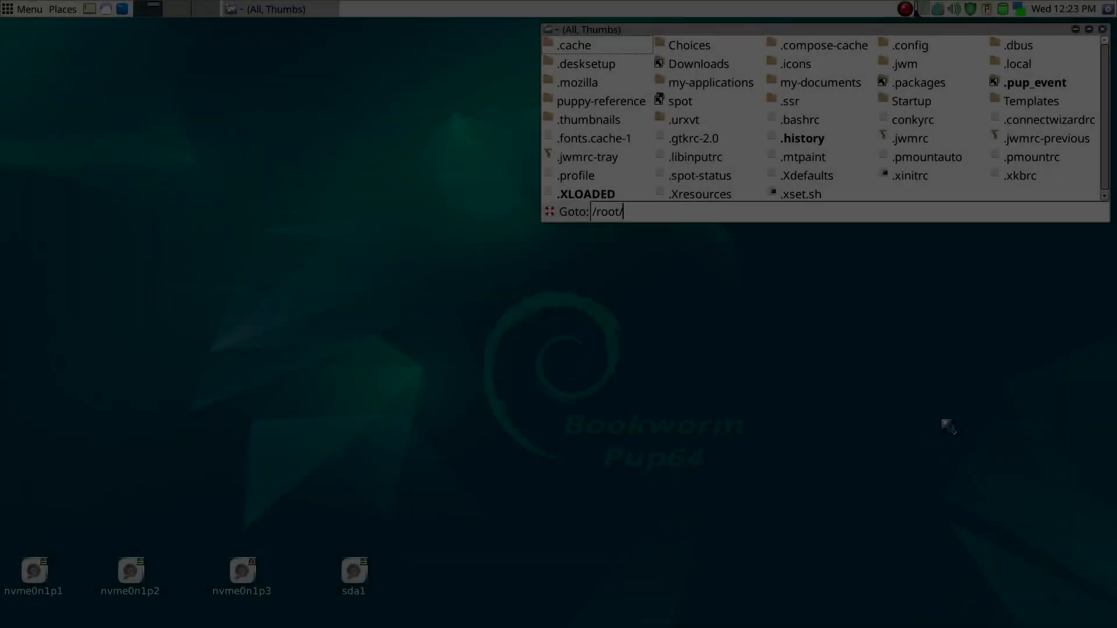
Step: Check the shortcuts listed for Options and the Display commands in the /root folder window, and open and close the Options dialog
key(Escape)
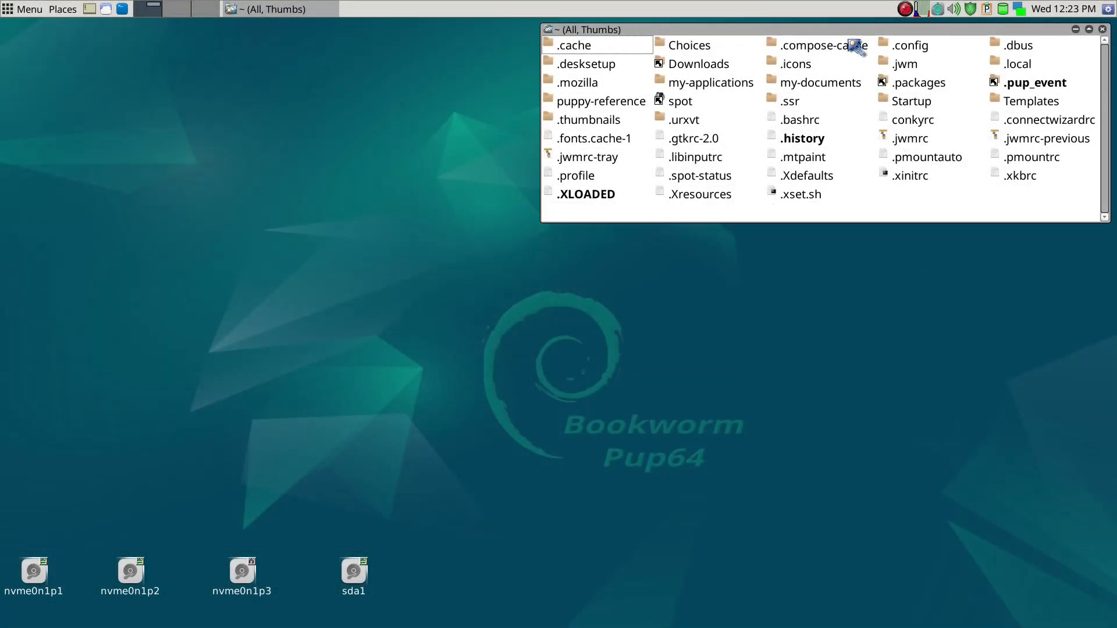
right_click(817, 213)
mouse_move(819, 213)
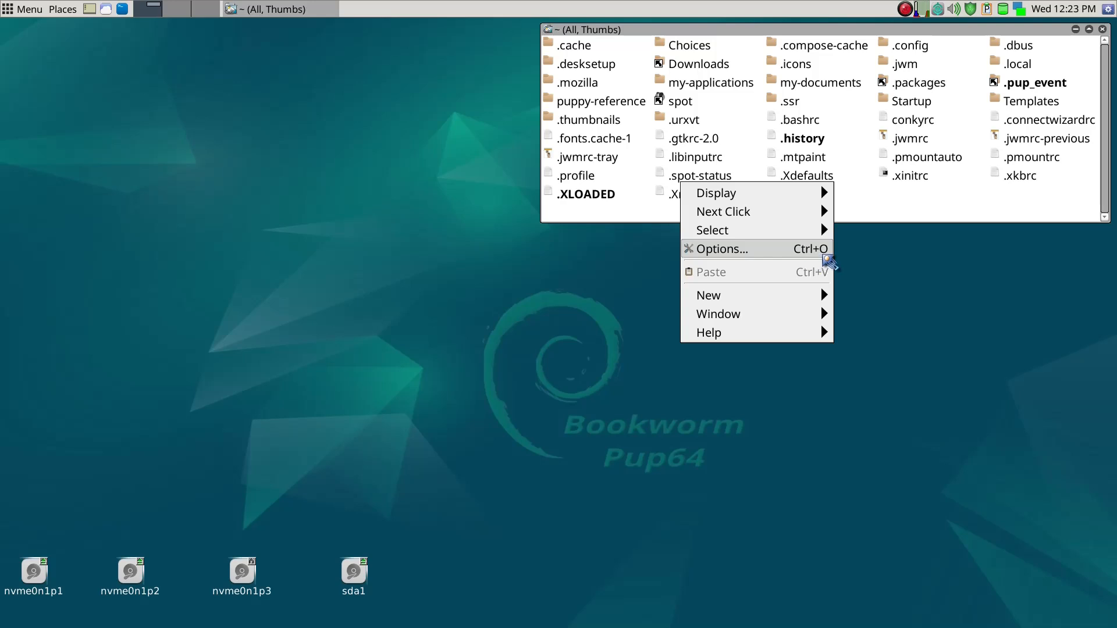
mouse_move(820, 193)
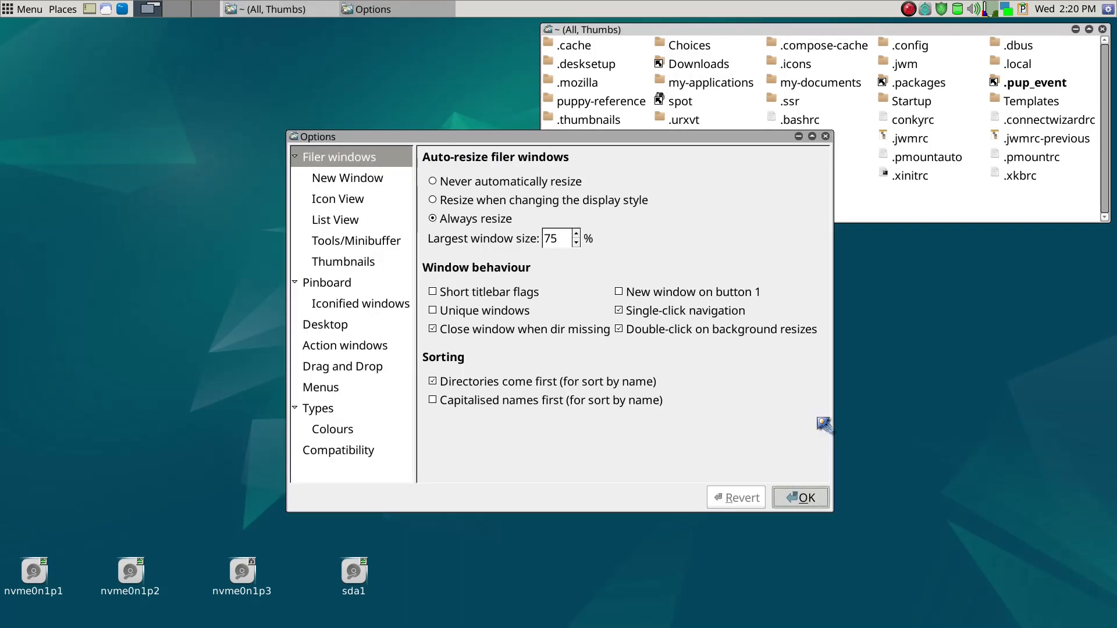
key(Return)
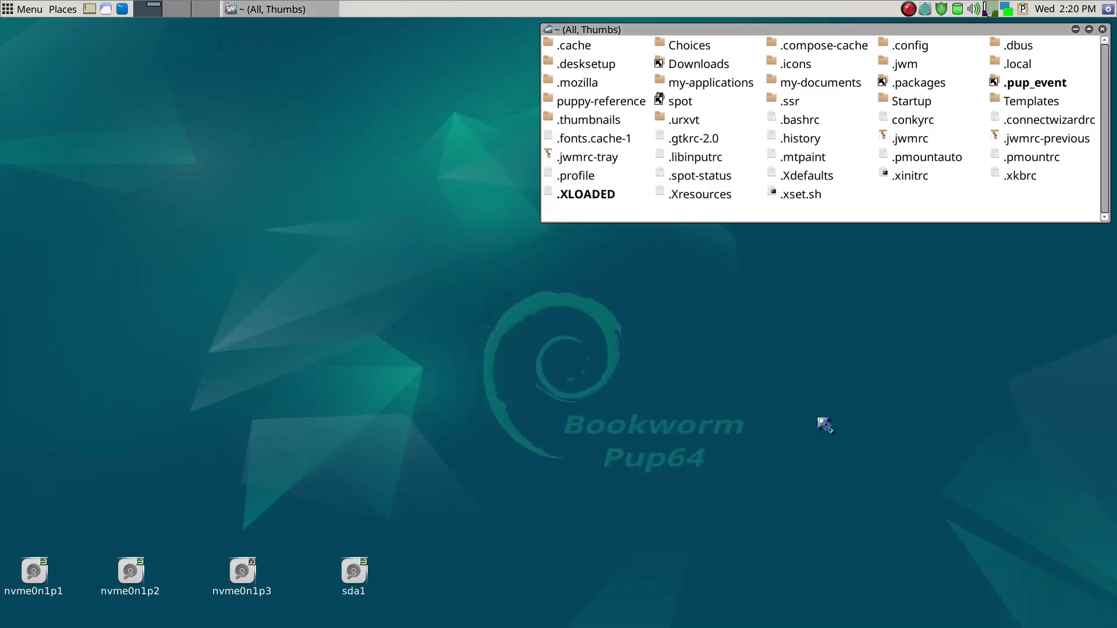
Step: Save all current display settings, from position to filter, for the /root directory
key(ctrl+s)
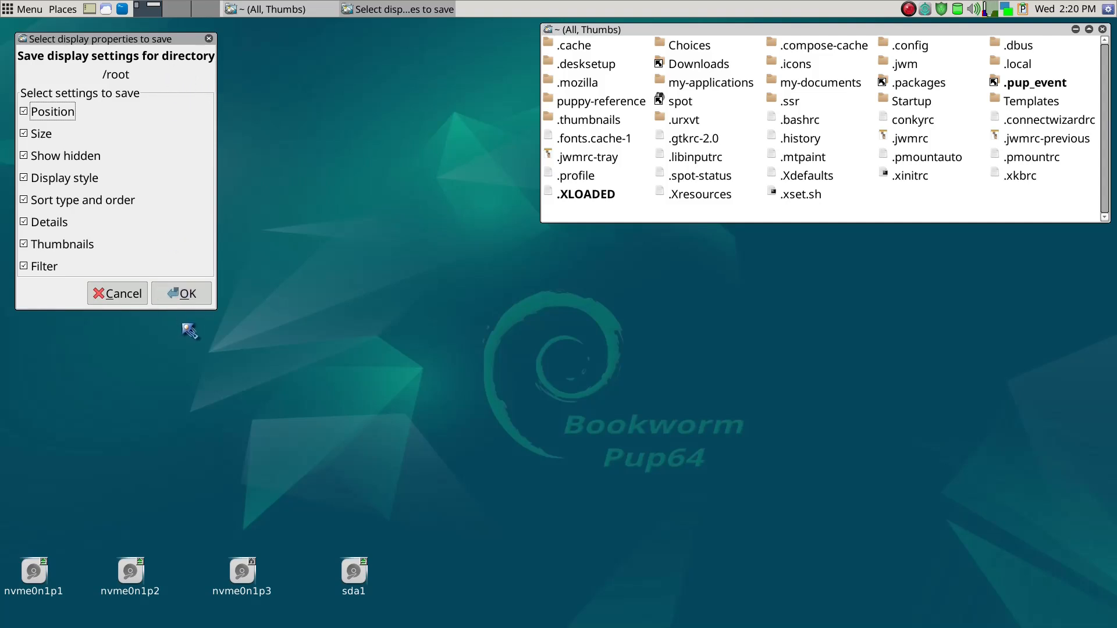
click(185, 303)
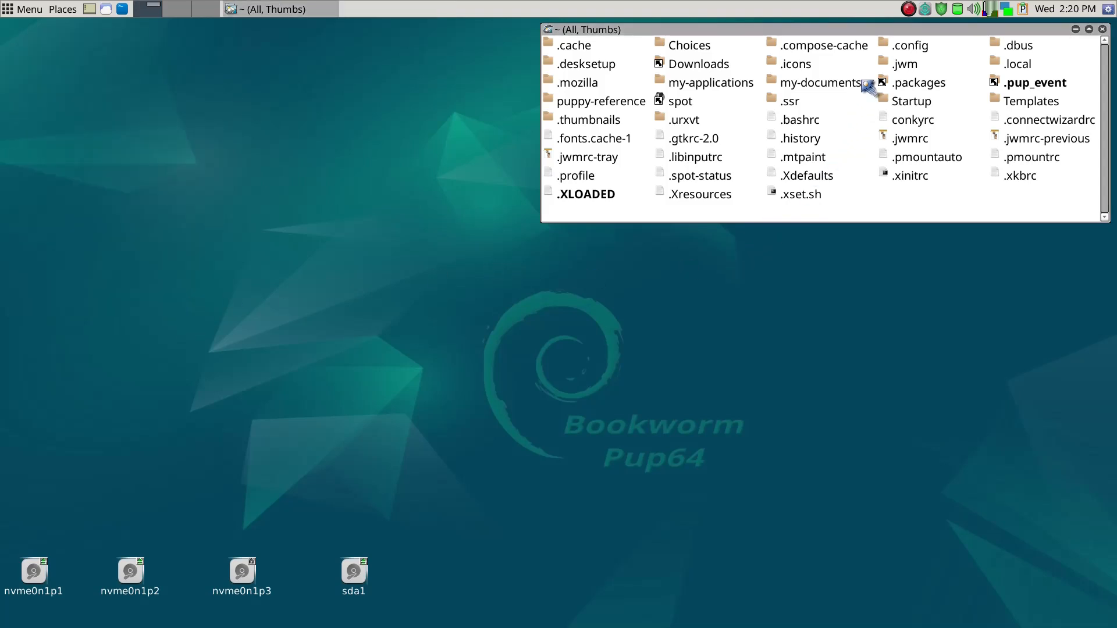
click(907, 13)
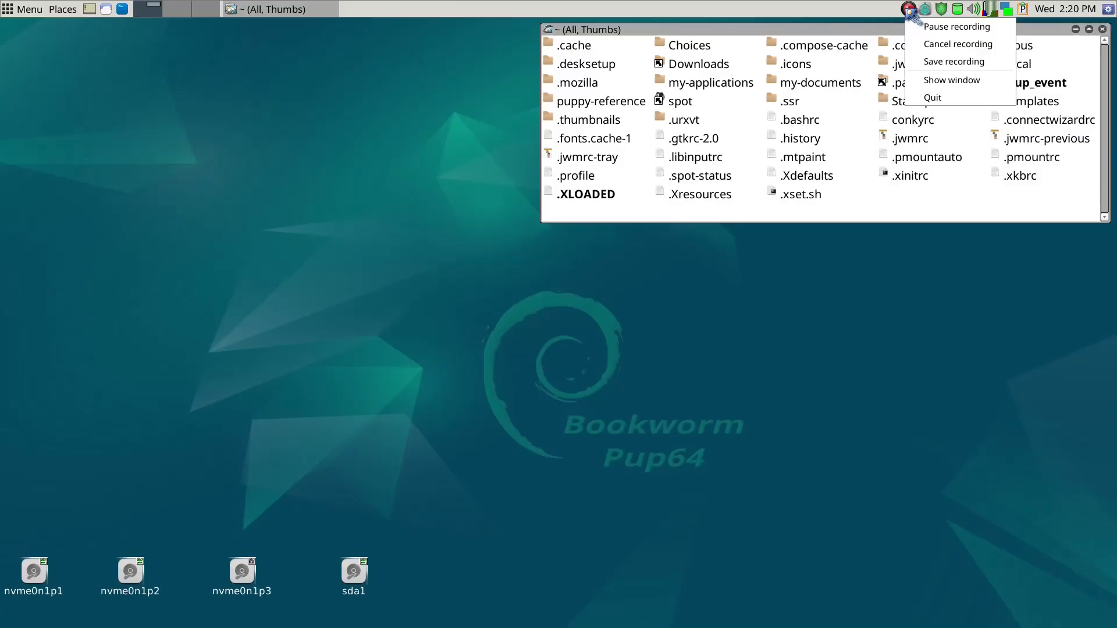